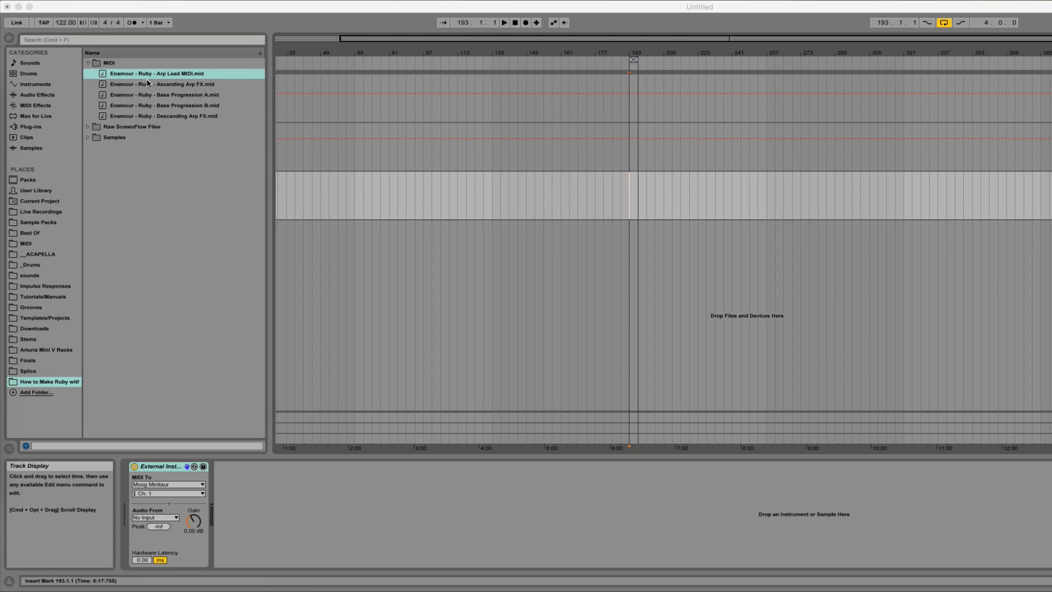
Place the Enamour - Ruby - Arp Lead MIDI file at bar 193 on the IN_Minitaur track and open its notes
drag(144, 73, 538, 179)
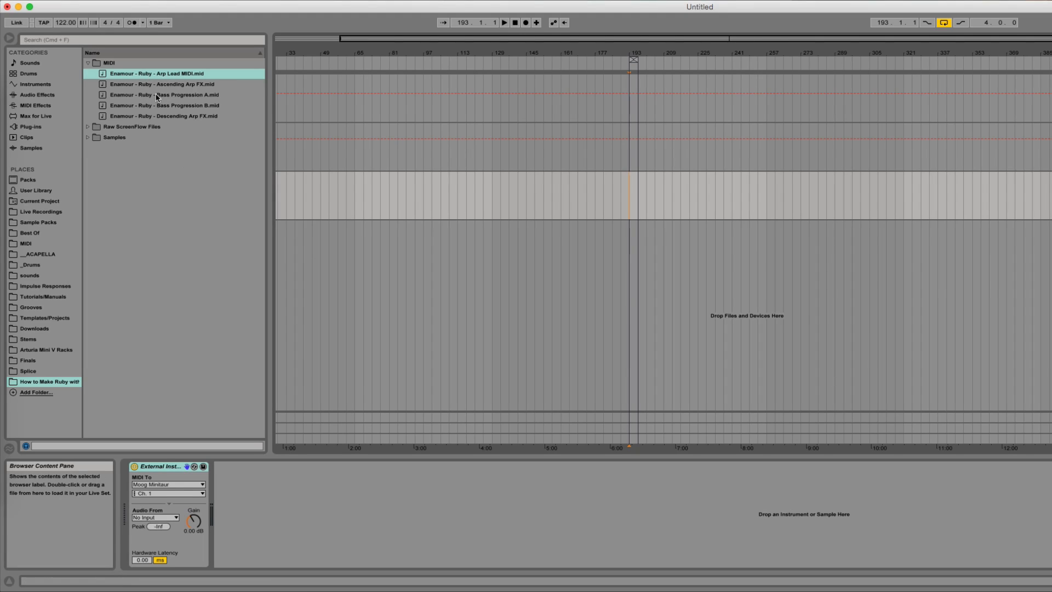
drag(151, 74, 633, 200)
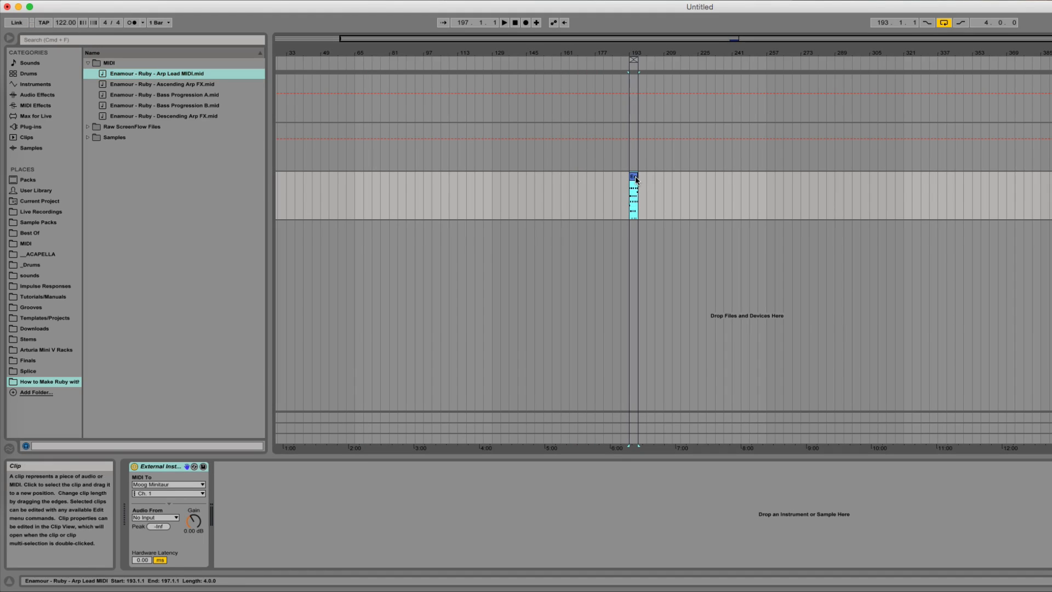
double_click(634, 177)
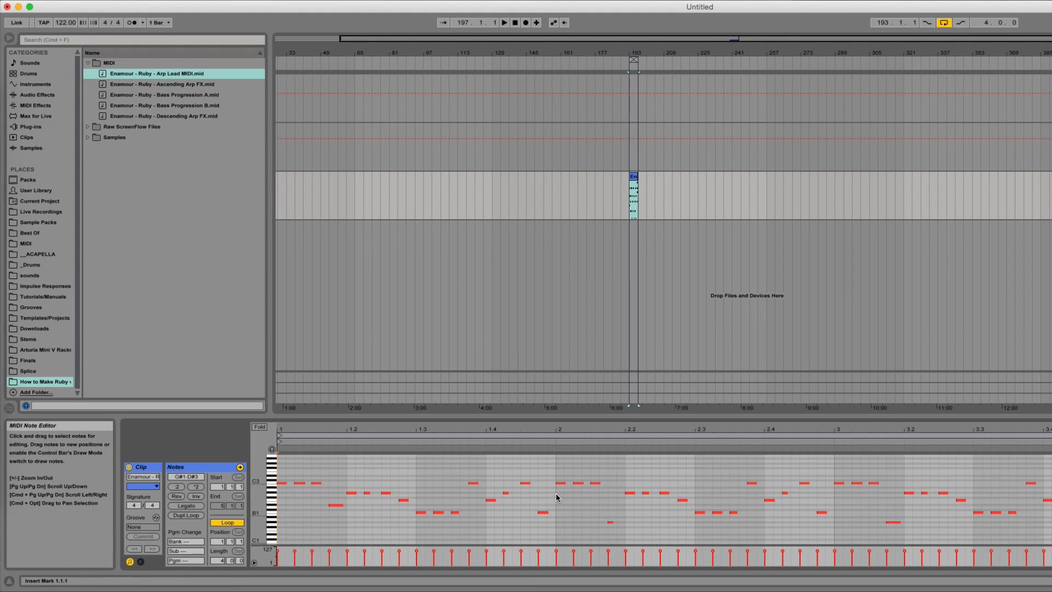
scroll(556, 499, up, 2)
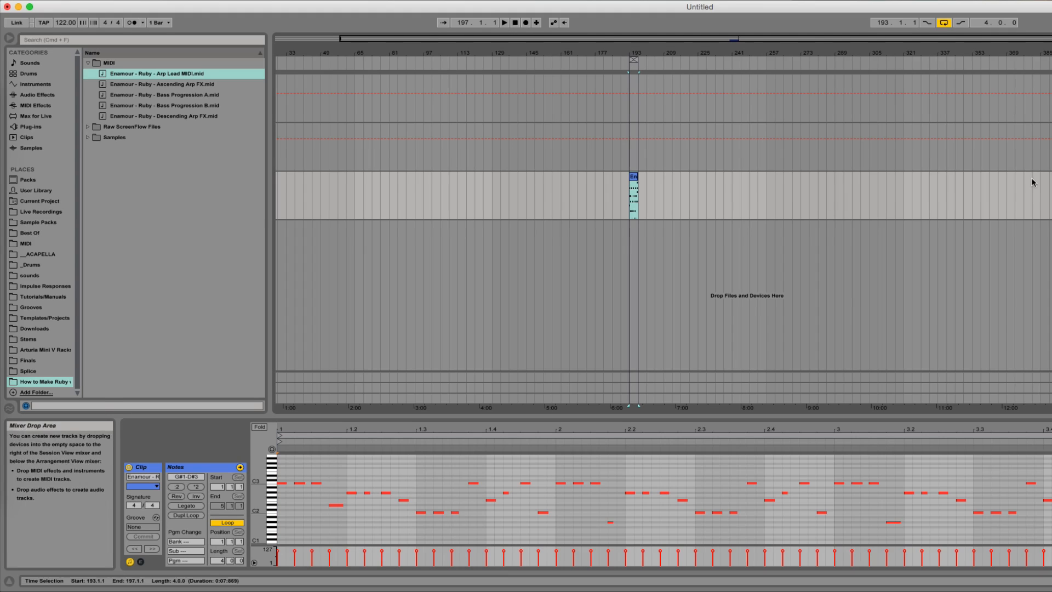
Play back the arp lead clip while viewing its notes, and stop playback
key(space)
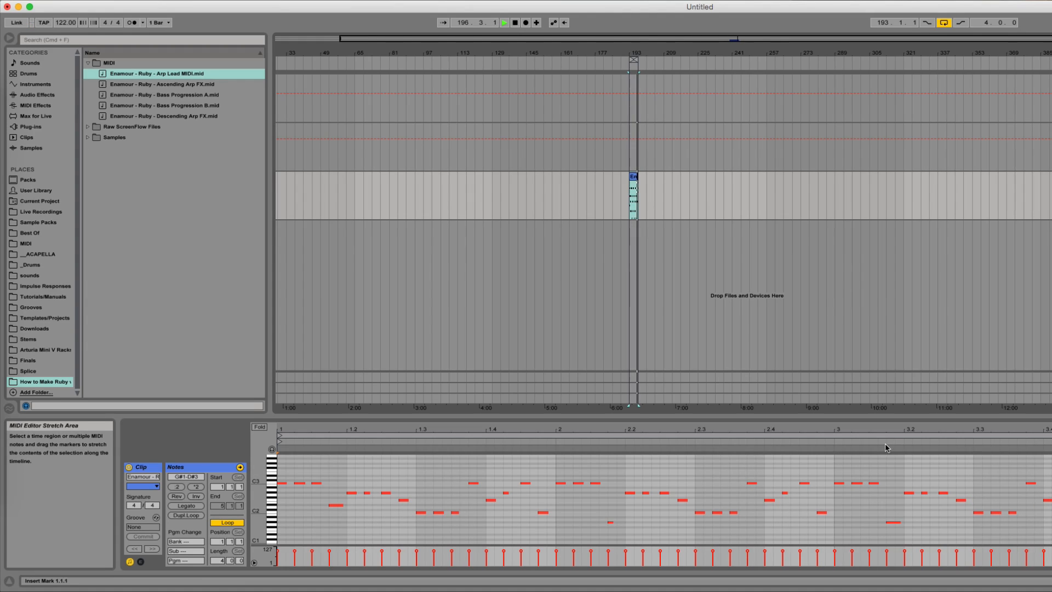
click(548, 465)
key(space)
Examine the arp's note pattern by highlighting the first bar's phrase and the varied notes in bar 4
drag(487, 516, 296, 550)
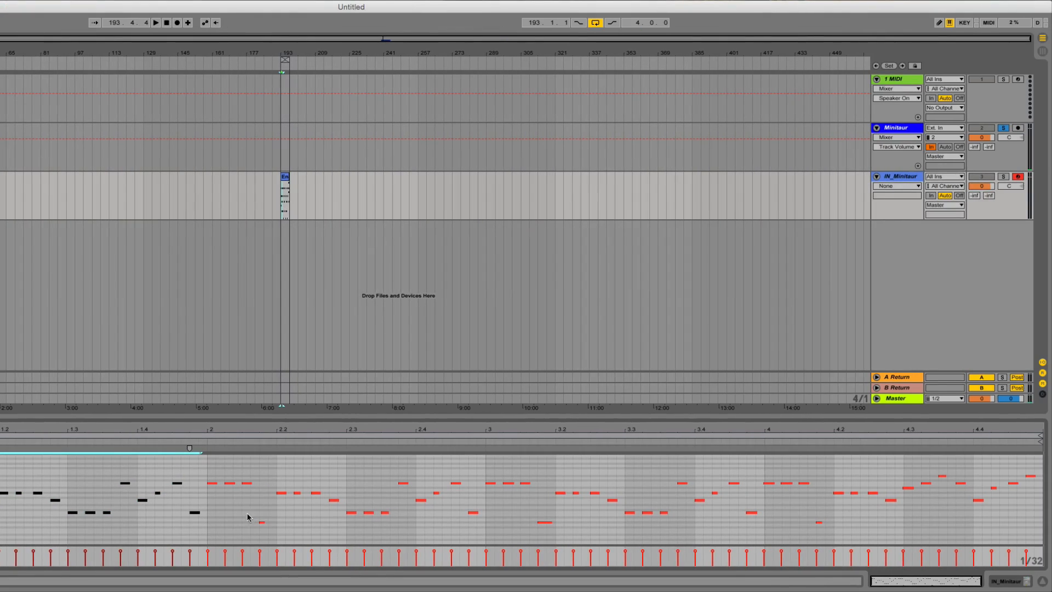
click(774, 474)
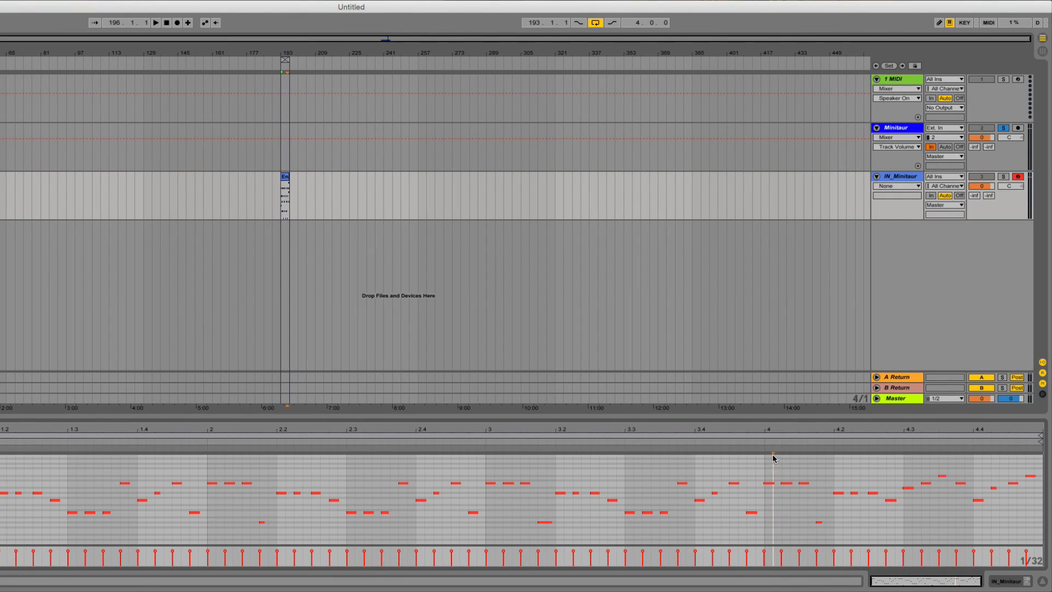
drag(758, 470, 819, 486)
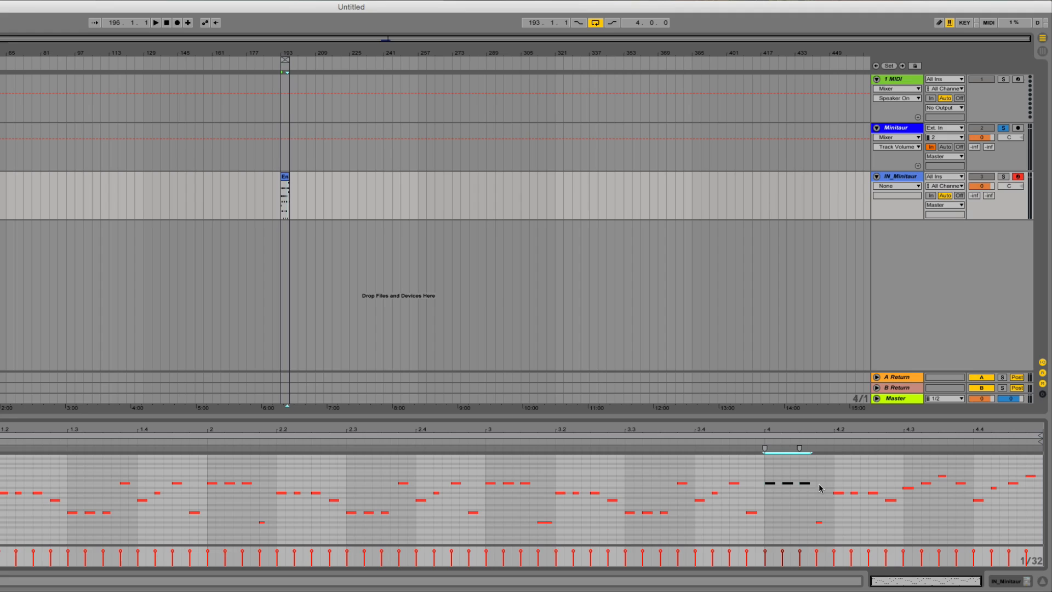
drag(893, 461, 1029, 518)
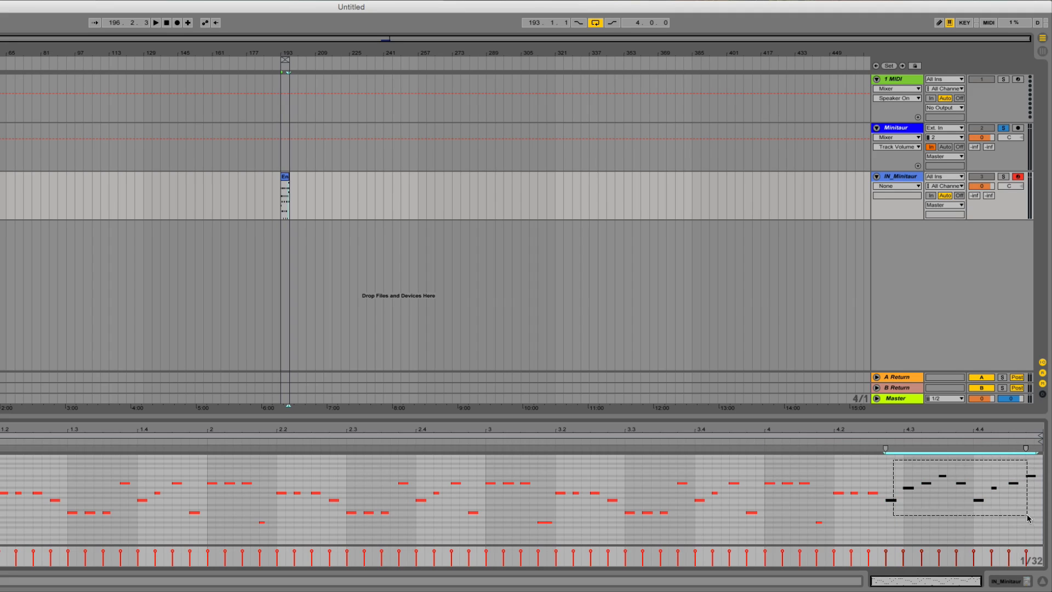
Switch to the Minitaur Editor and move its window so the synth patch settings can be examined
click(286, 178)
key(super+Tab)
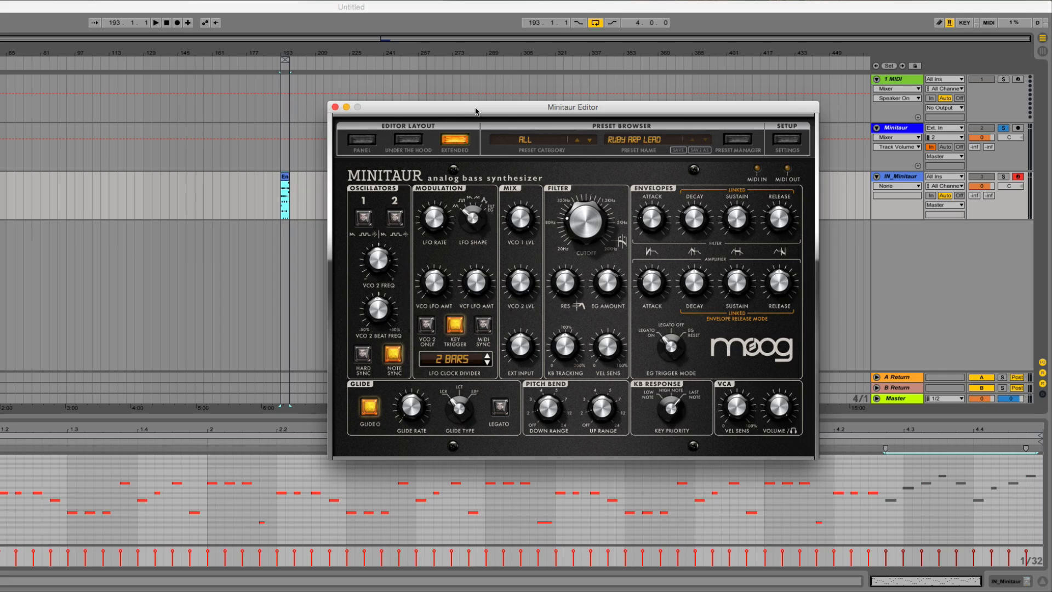
drag(475, 111, 459, 90)
double_click(467, 94)
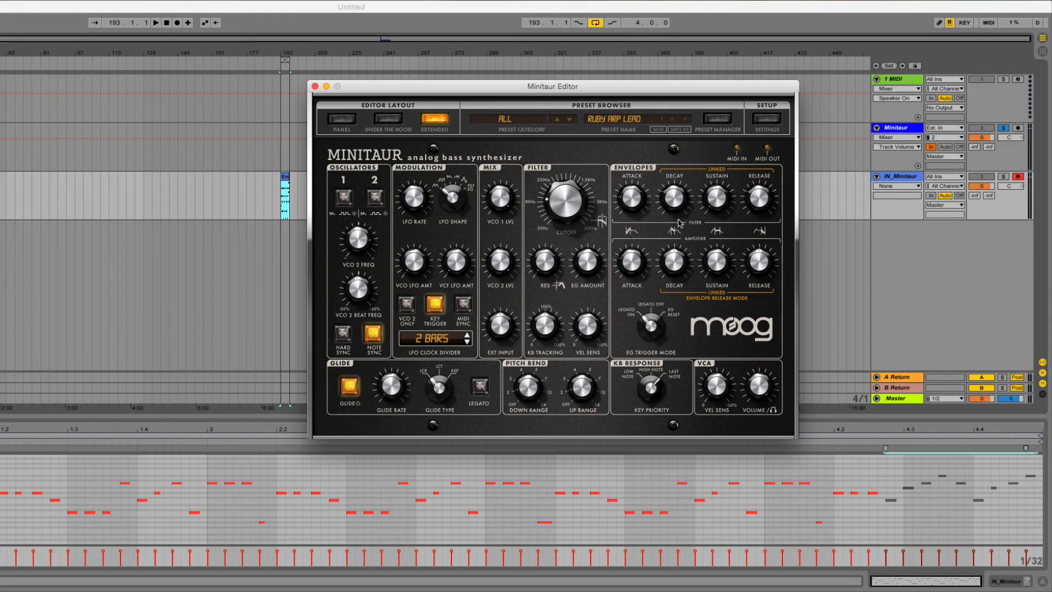
Return to Ableton Live and start playback of the arp clip on the IN_Minitaur track
click(289, 174)
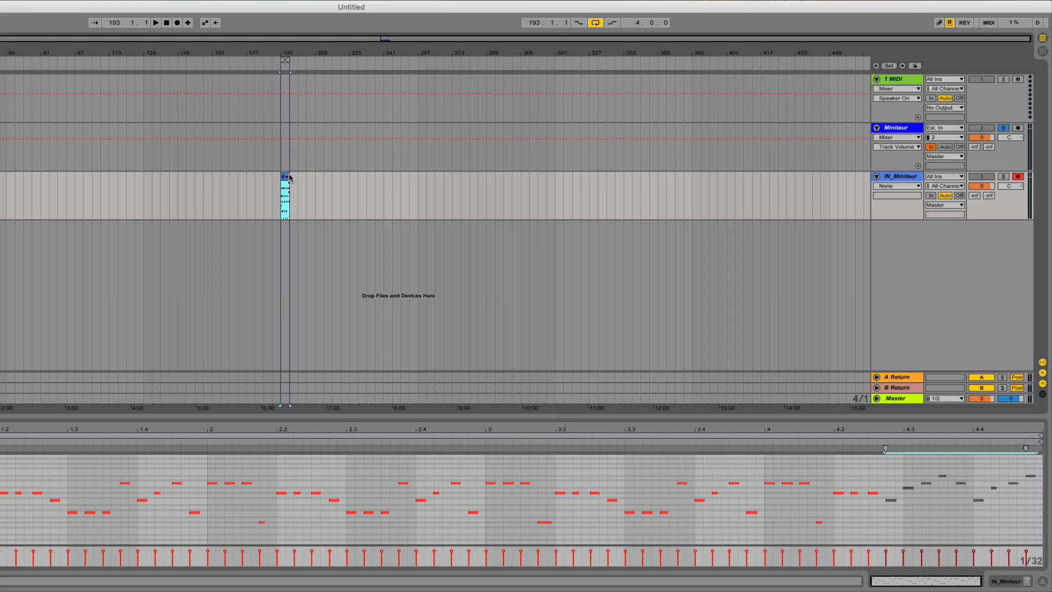
click(290, 176)
key(space)
Copy the arp clip from the IN_Minitaur track to the 1 MIDI track at bar 193
click(285, 176)
drag(283, 181, 284, 119)
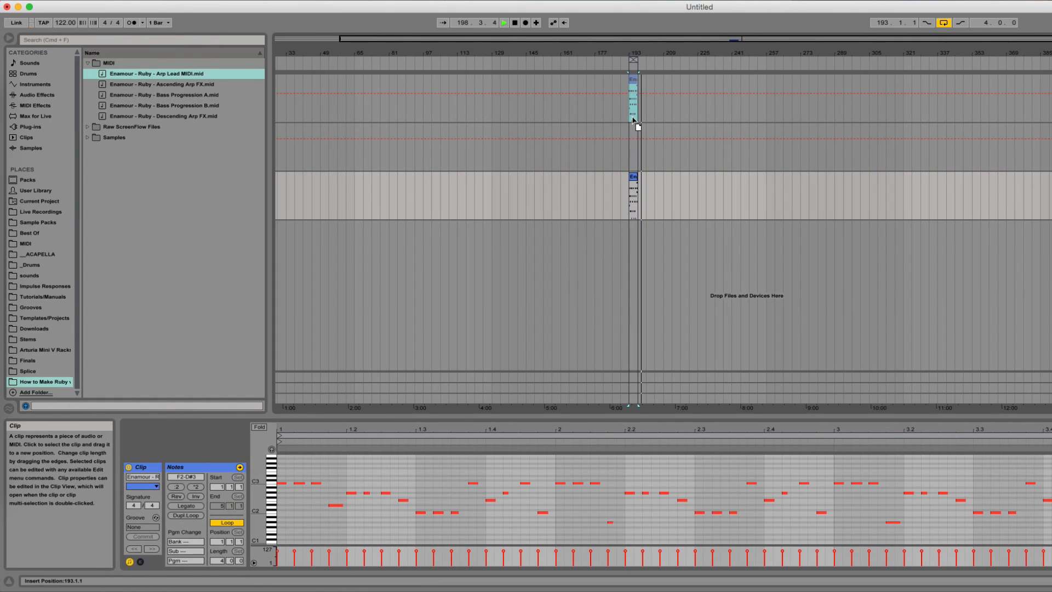
drag(633, 120, 633, 120)
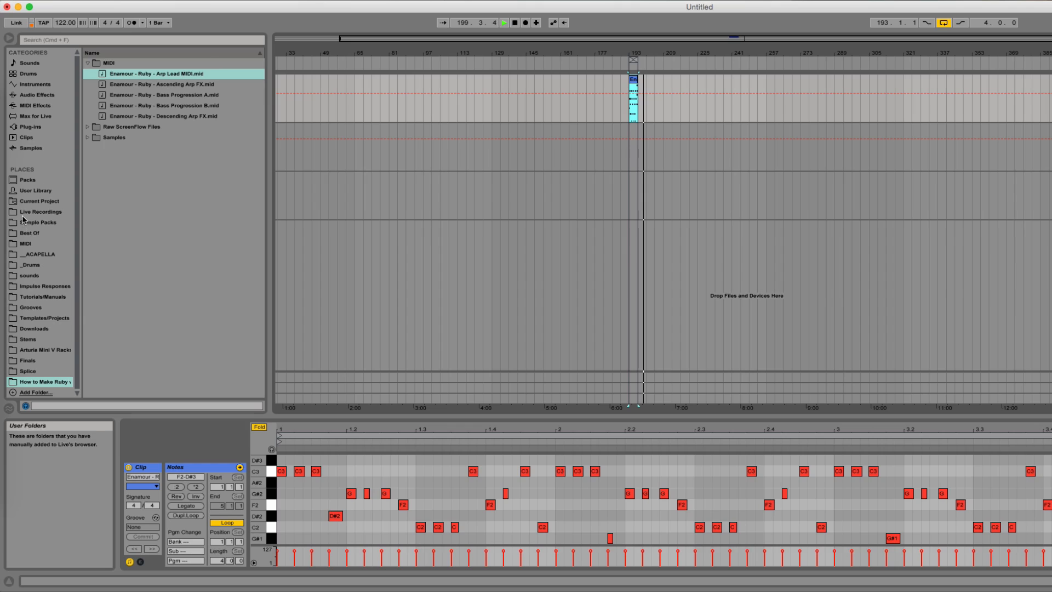
Load the Sonic Academy ANA 2 plug-in onto the 1 MIDI track, move its window aside and solo the track
click(30, 126)
scroll(202, 308, down, 2)
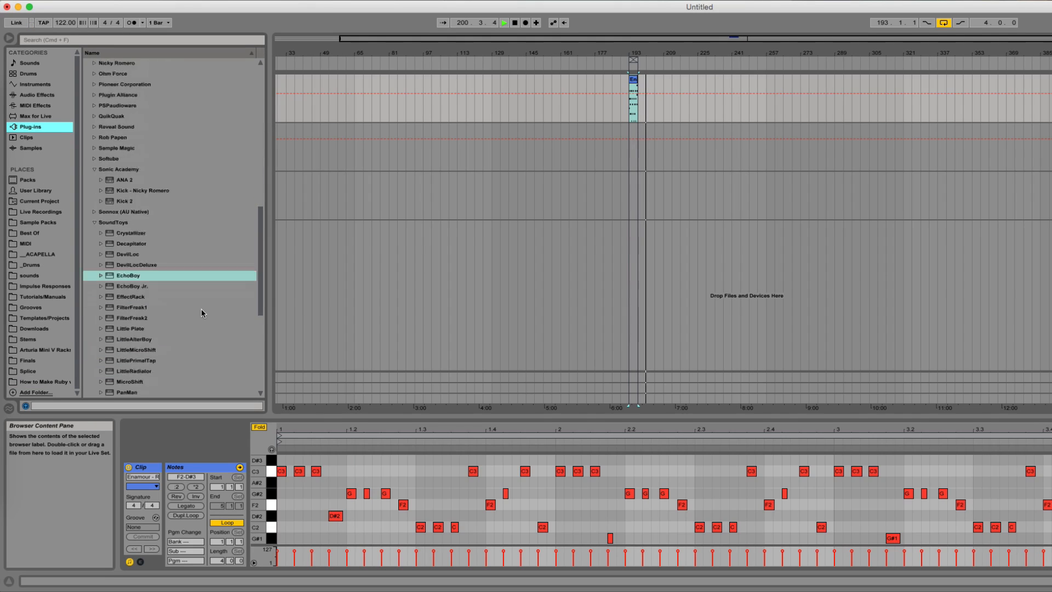
scroll(201, 308, down, 10)
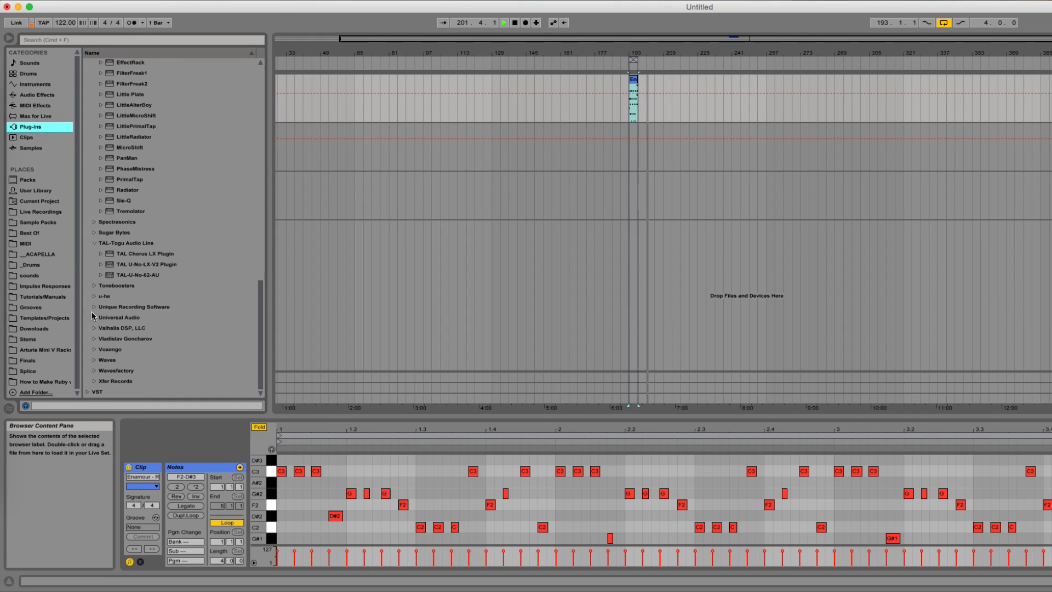
scroll(101, 179, up, 5)
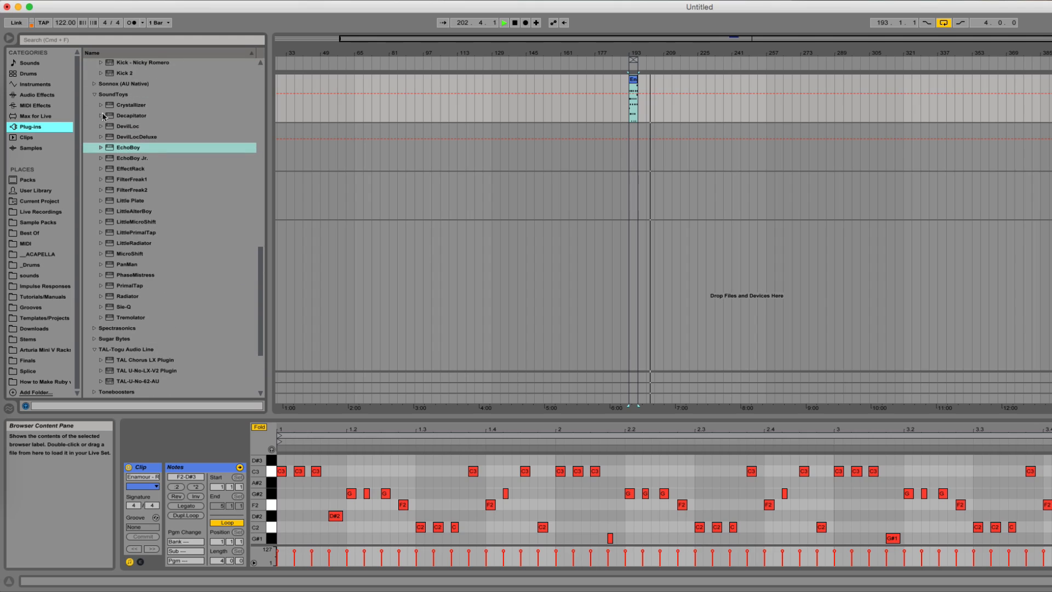
scroll(96, 87, up, 3)
drag(107, 104, 693, 118)
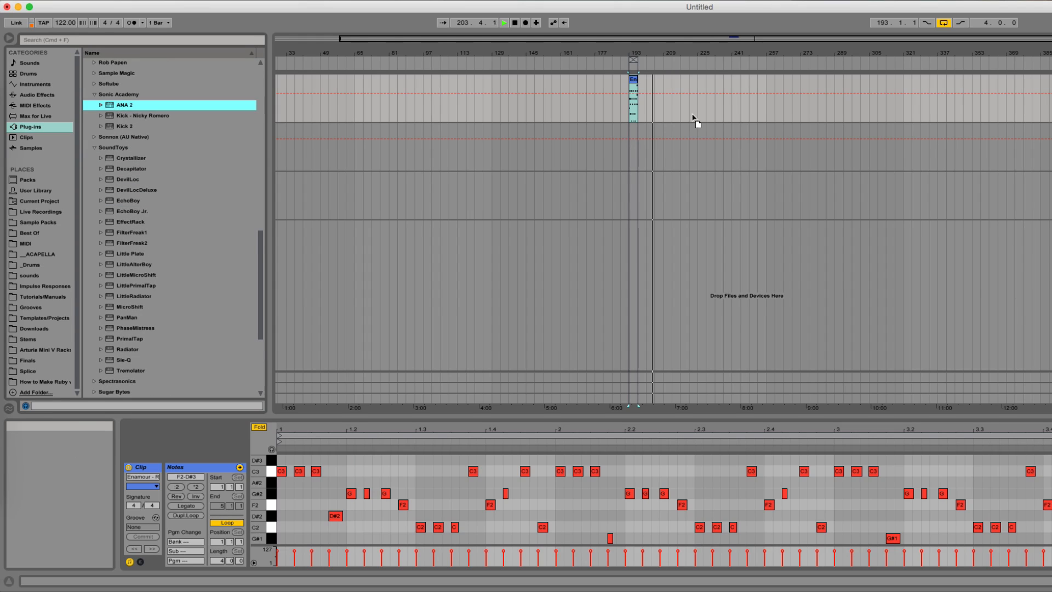
drag(627, 142, 628, 141)
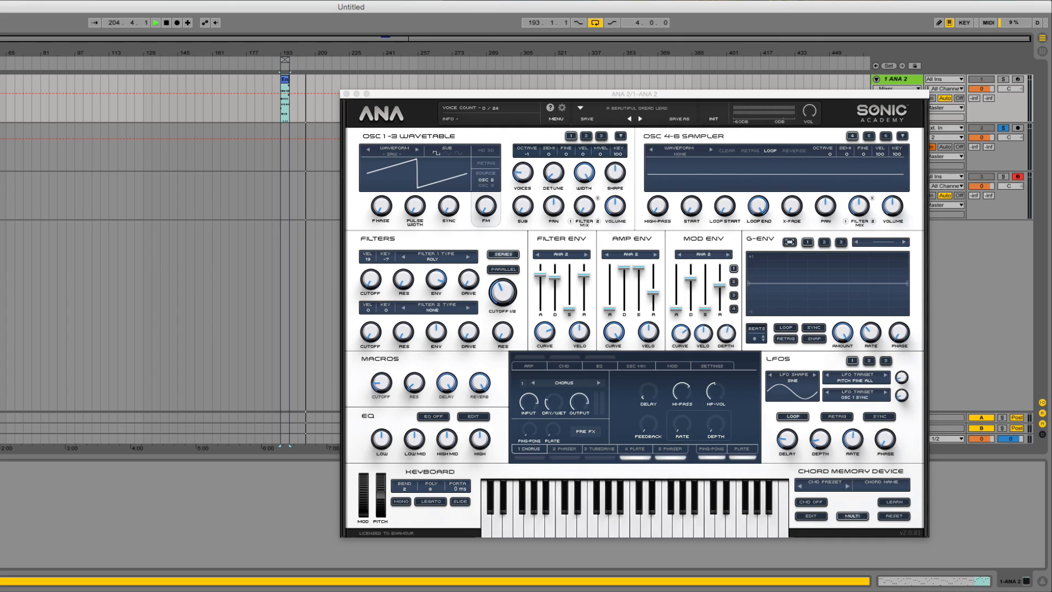
drag(428, 107, 242, 93)
click(1004, 80)
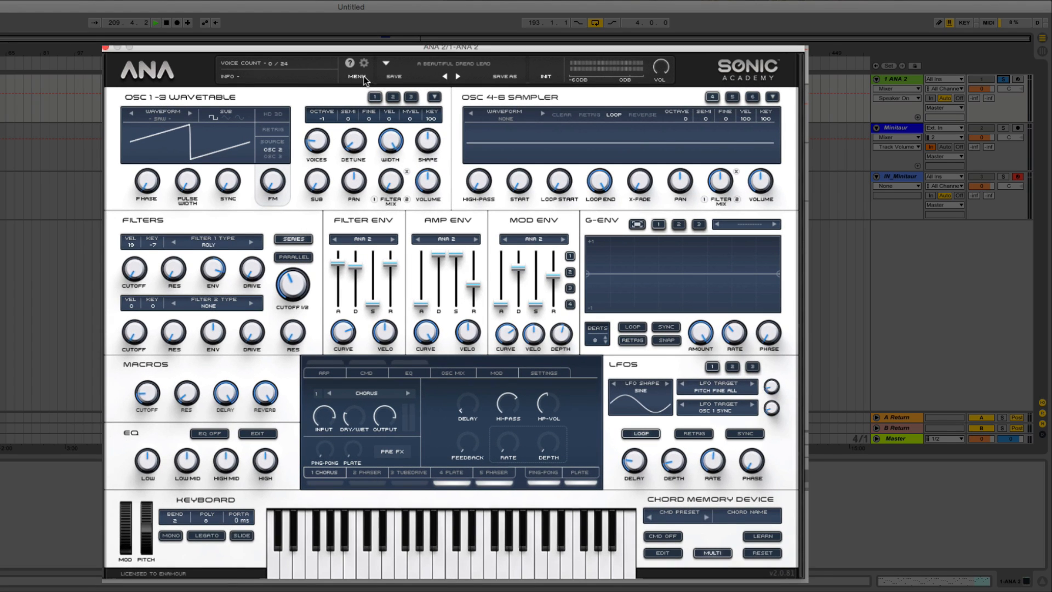
Initialize the ANA 2 preset and close the synth's settings page
click(366, 77)
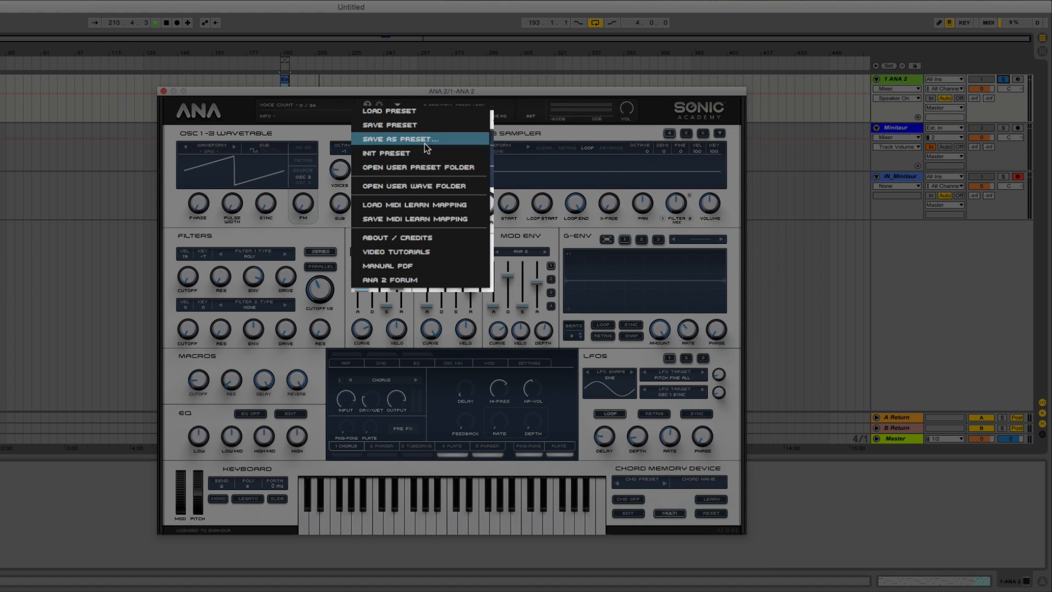
click(395, 105)
click(396, 105)
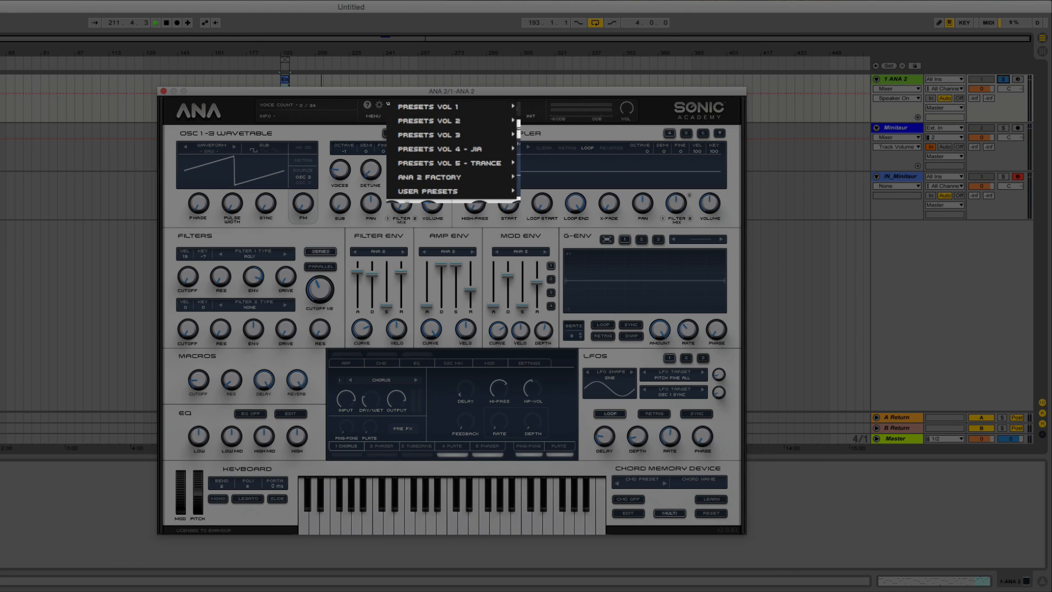
click(393, 104)
click(365, 64)
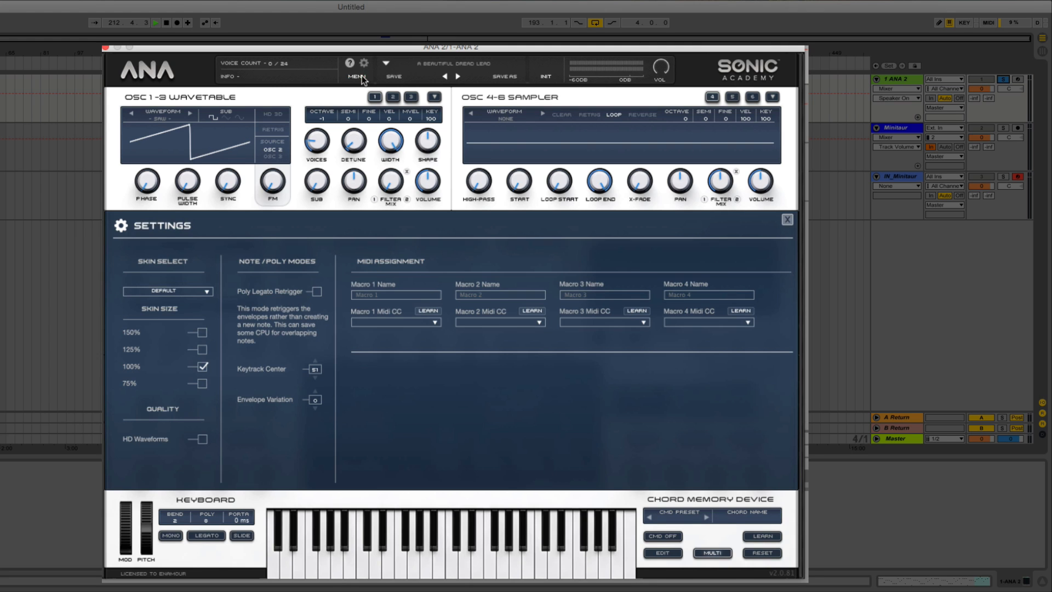
click(361, 80)
click(383, 154)
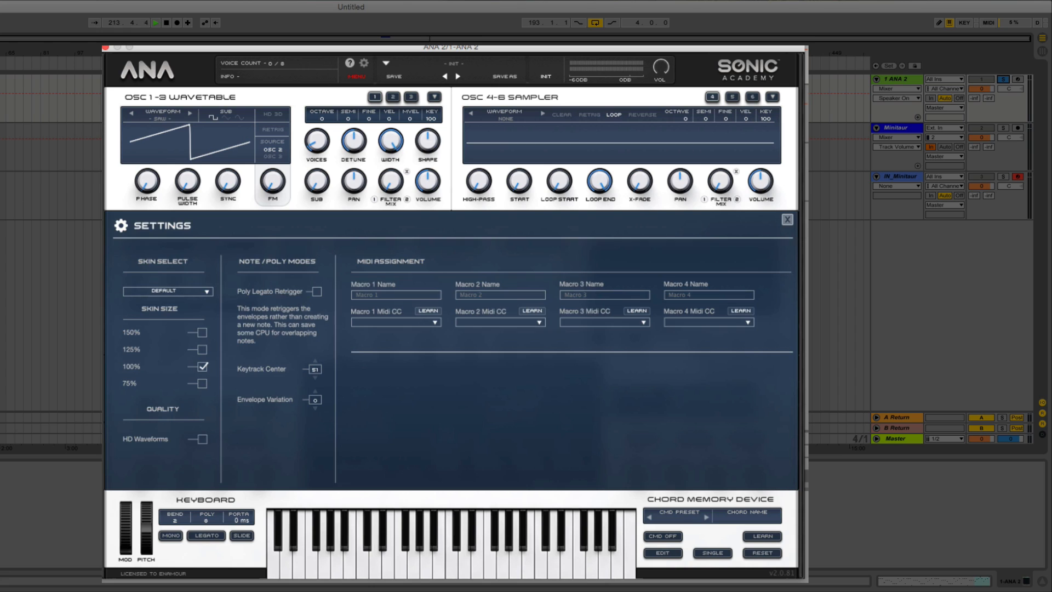
click(788, 219)
Lower ANA 2's output volume, reposition its window and audition the clip
drag(661, 68, 664, 99)
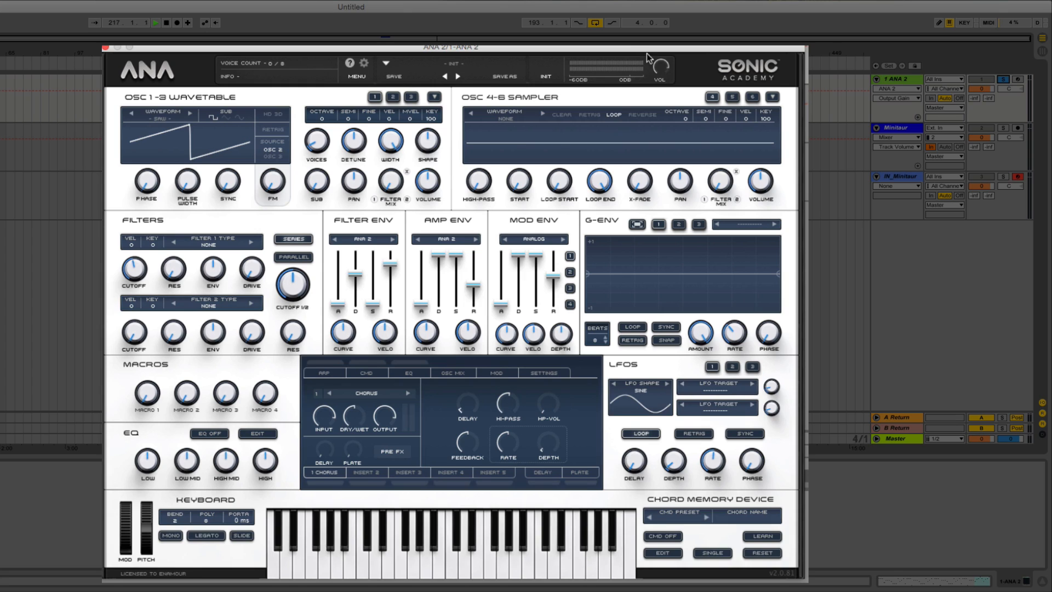
drag(641, 47, 735, 30)
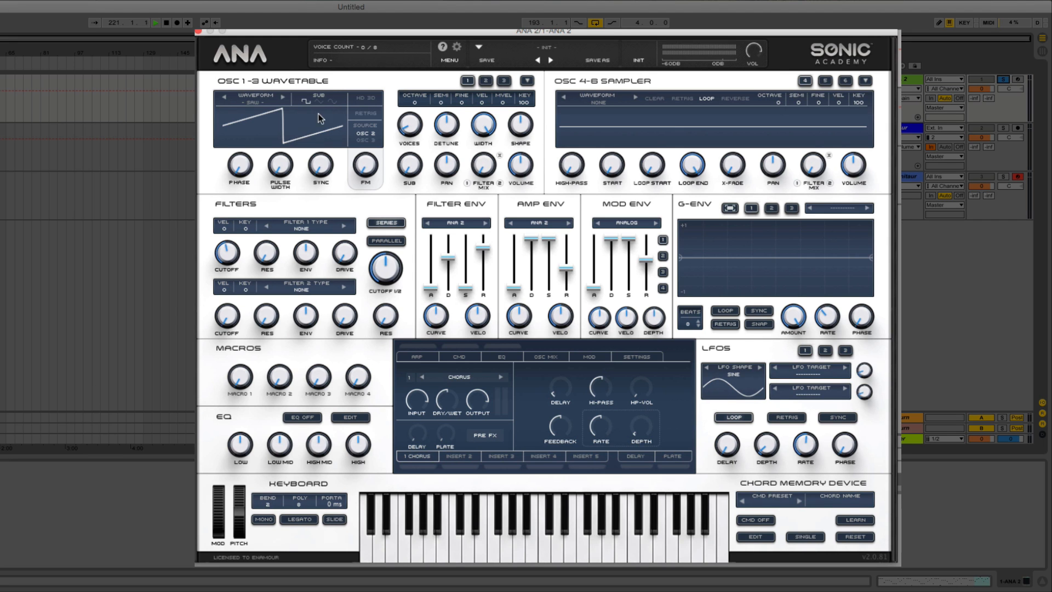
drag(337, 32, 312, 63)
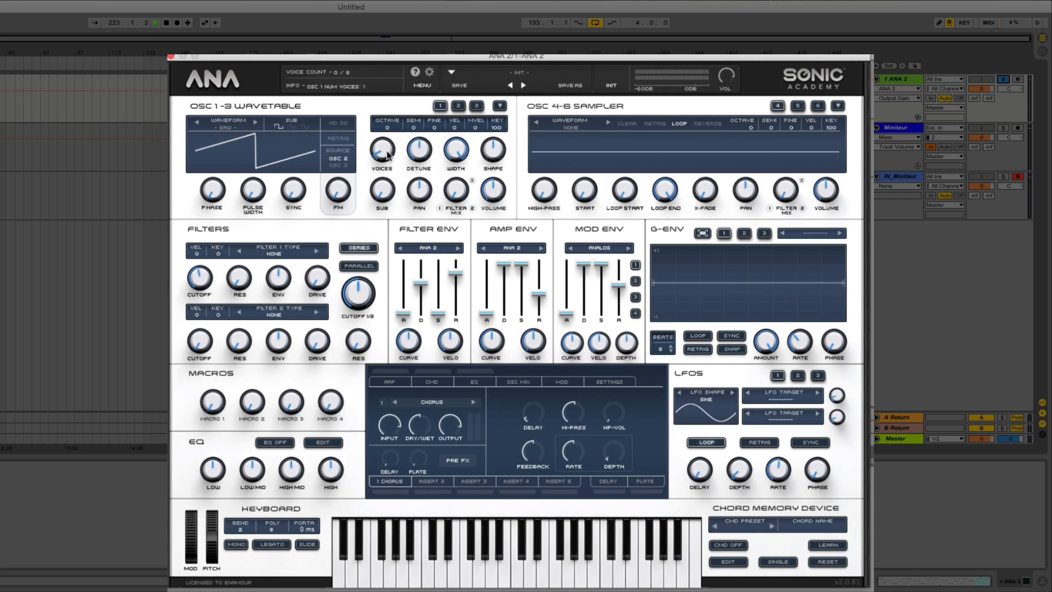
click(1003, 79)
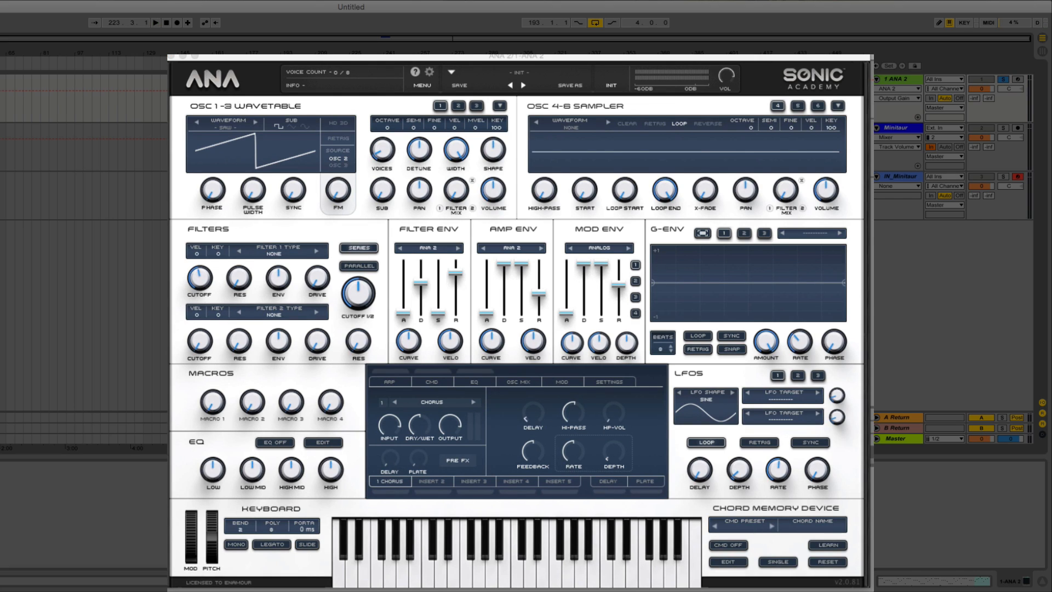
key(space)
Activate oscillator 2, raise its pitch by 7 semitones and audition the result
click(459, 106)
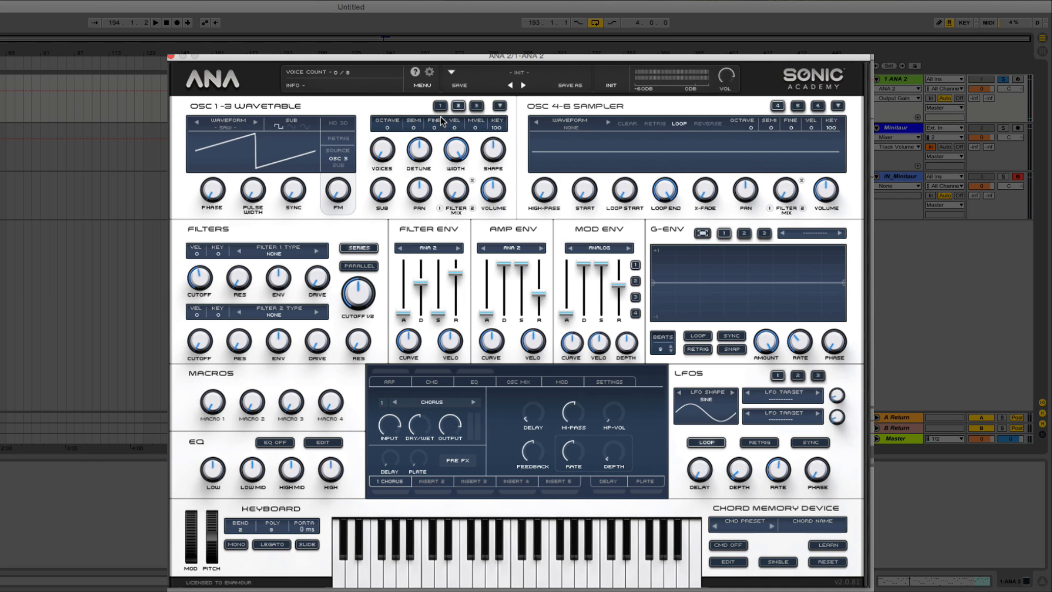
click(383, 151)
drag(413, 130, 414, 93)
key(space)
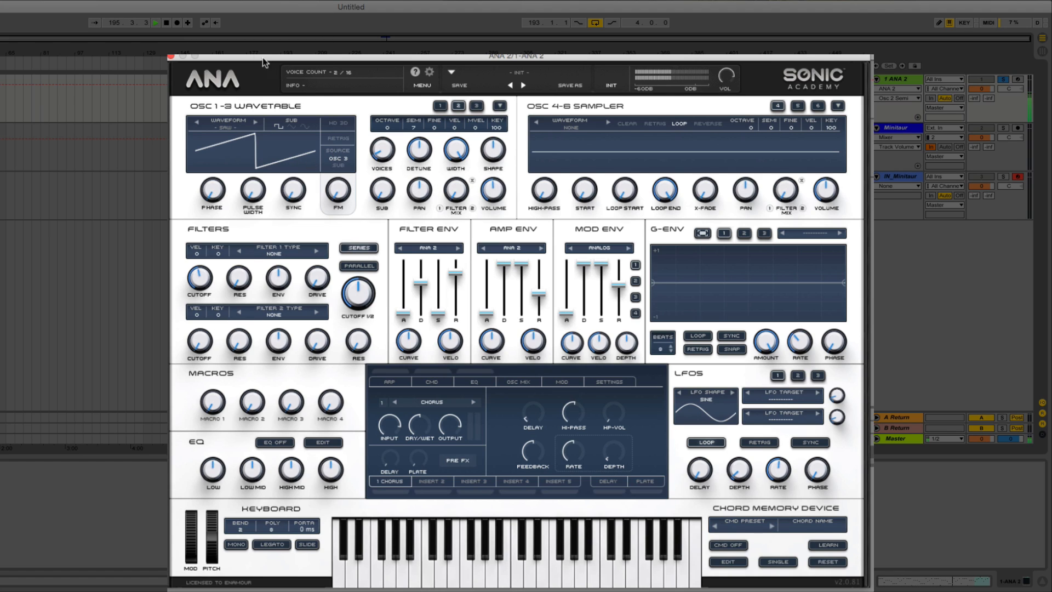
click(166, 23)
Set oscillator 2's waveform to Saw Mini from the analog waveforms
click(232, 127)
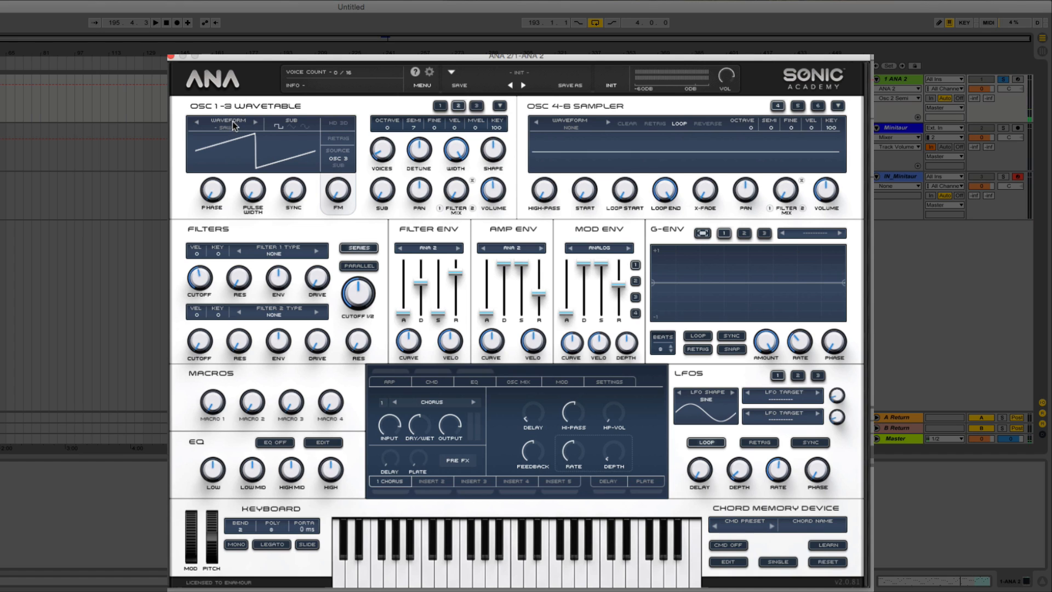
click(232, 127)
scroll(466, 330, down, 3)
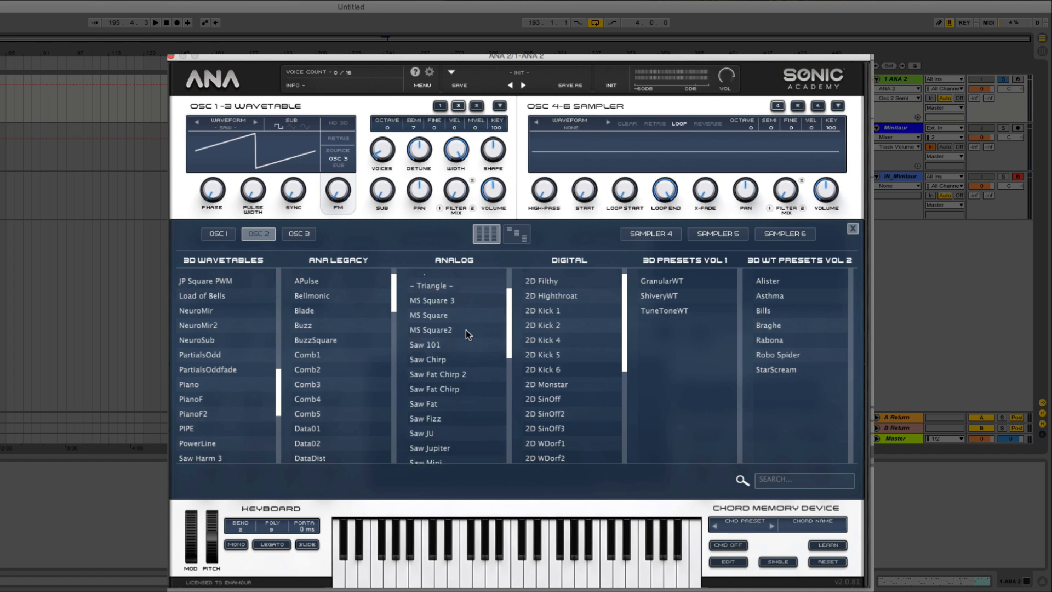
scroll(441, 337, up, 1)
scroll(442, 336, down, 5)
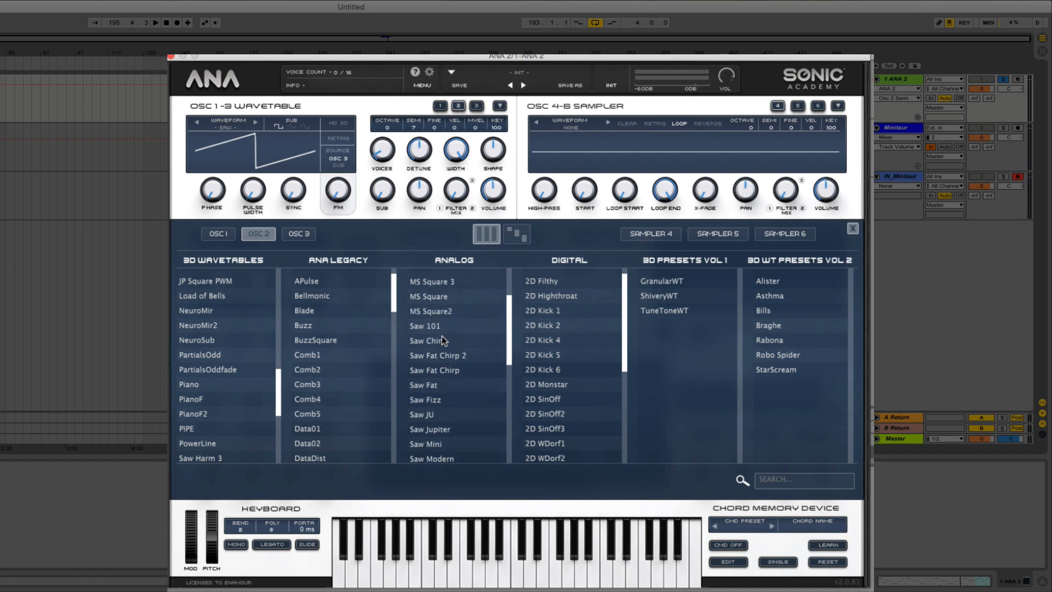
click(436, 396)
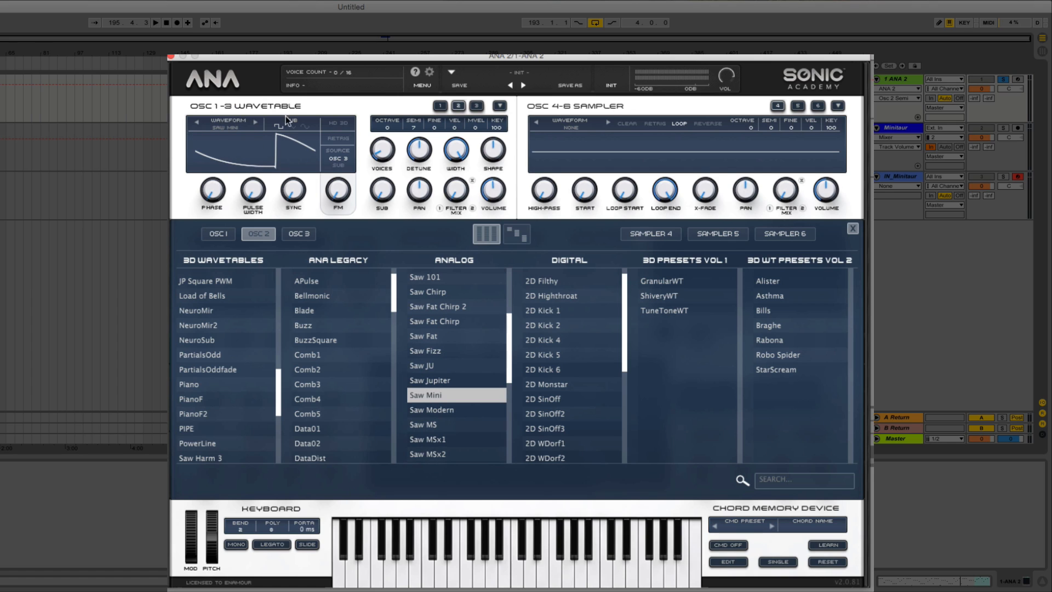
Set oscillator 1's waveform to Saw Mini, close the waveform browser and raise the oscillator's phase
click(440, 106)
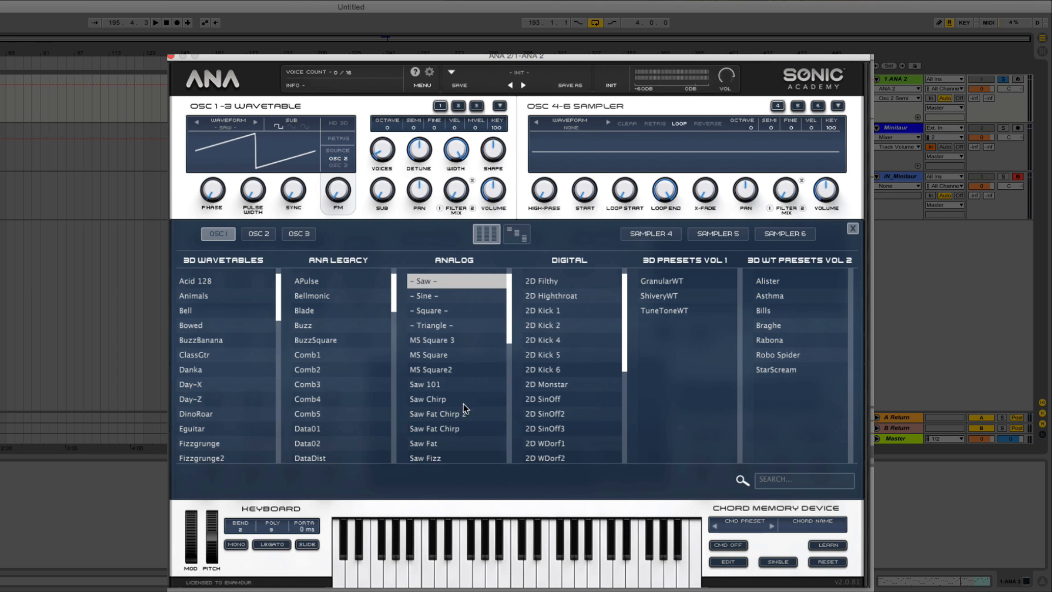
scroll(459, 412, down, 5)
click(436, 372)
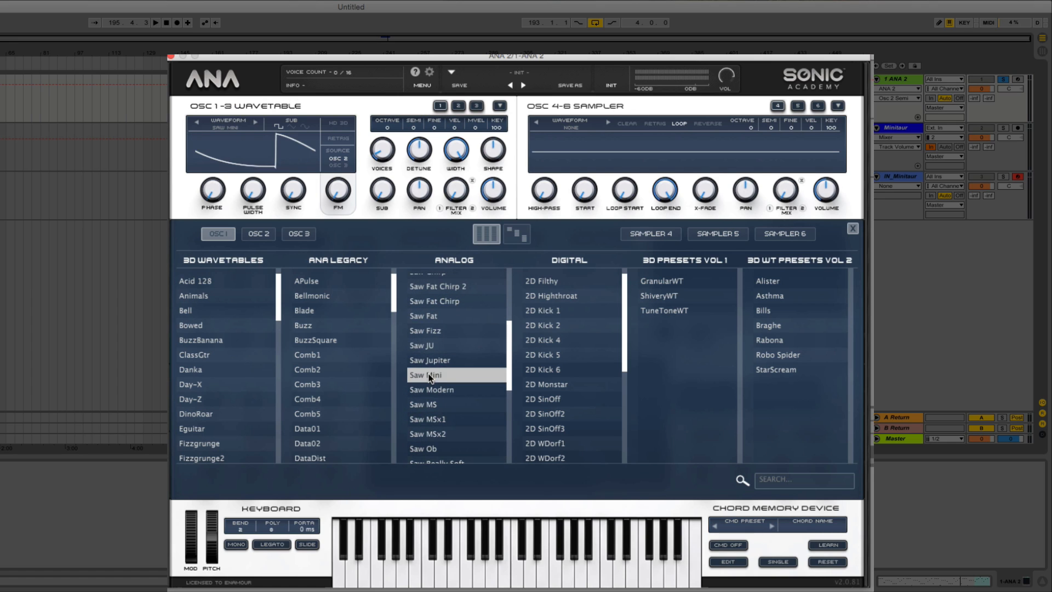
click(853, 228)
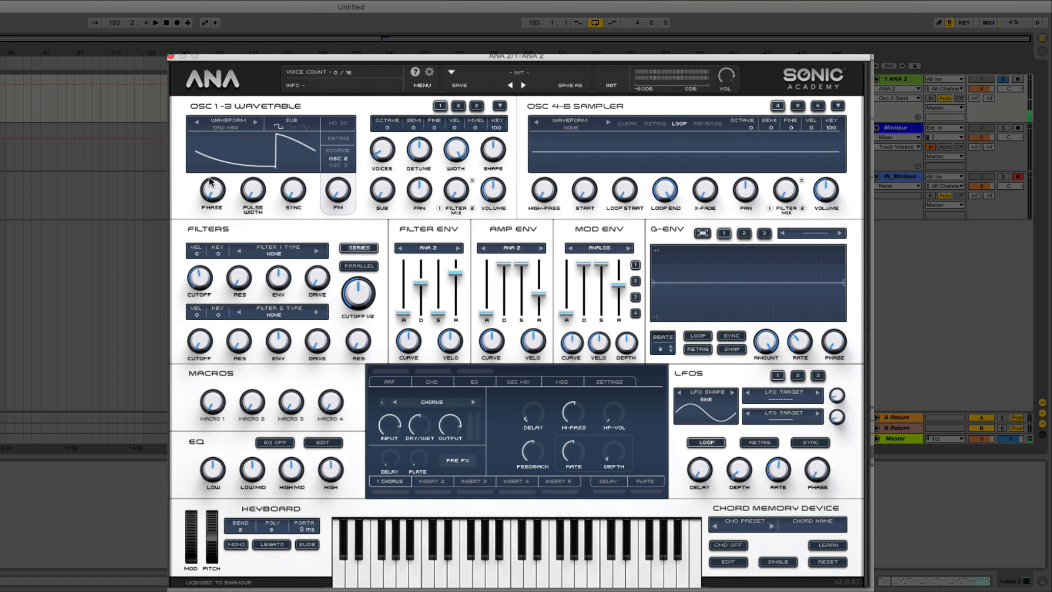
drag(210, 183, 210, 164)
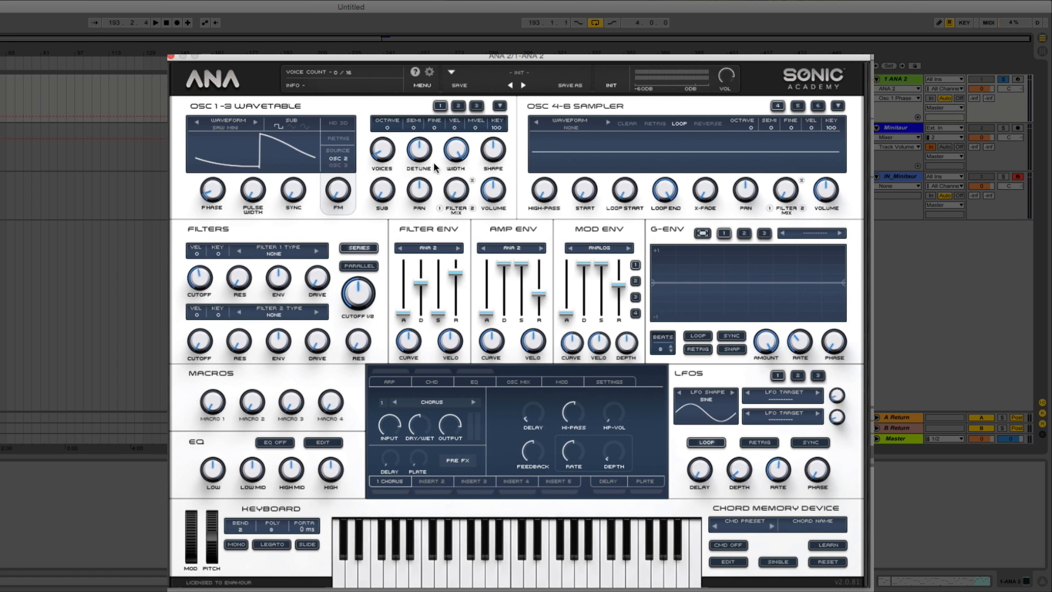
Set oscillators 1 and 2 to 2 voices each and audition the clip
drag(389, 147, 389, 135)
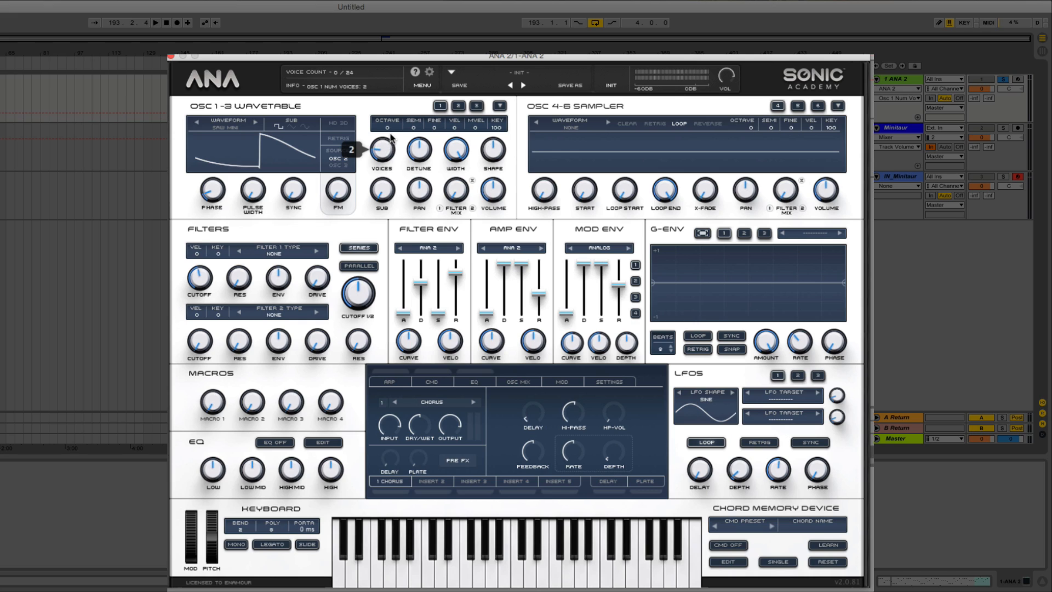
click(458, 106)
click(387, 154)
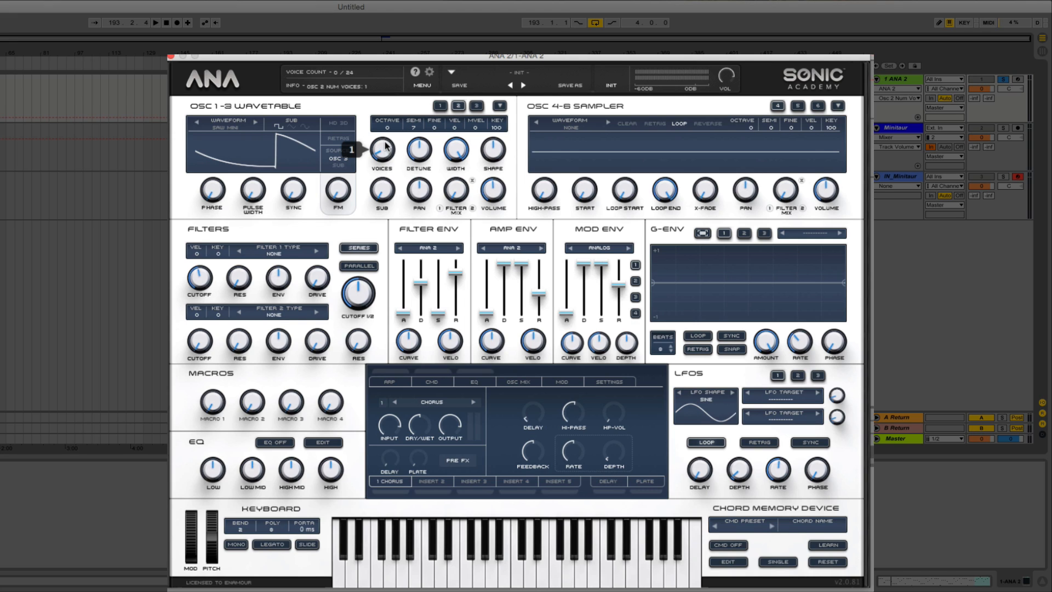
drag(387, 146, 387, 141)
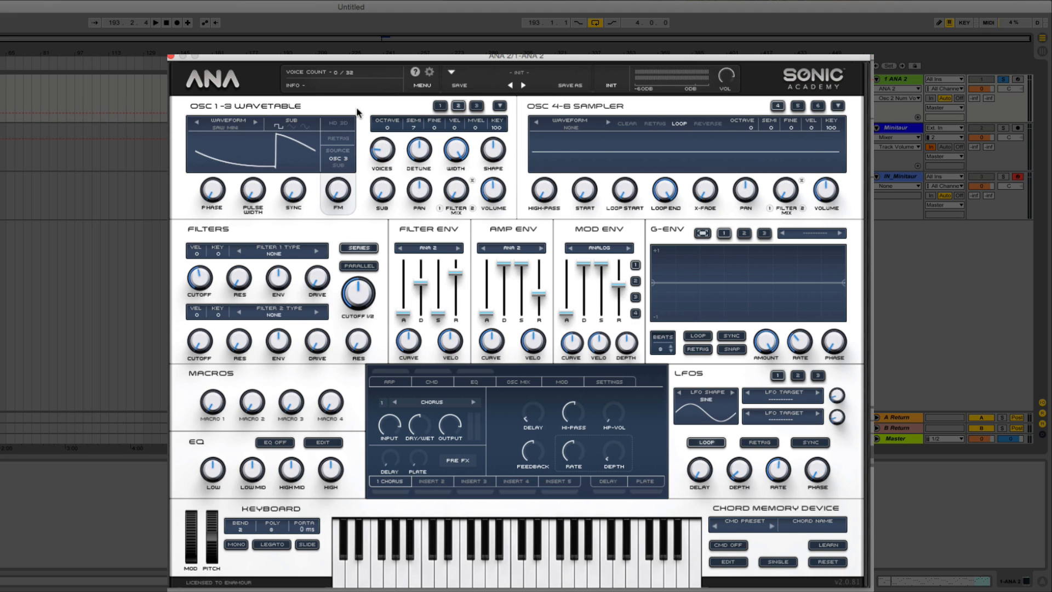
key(space)
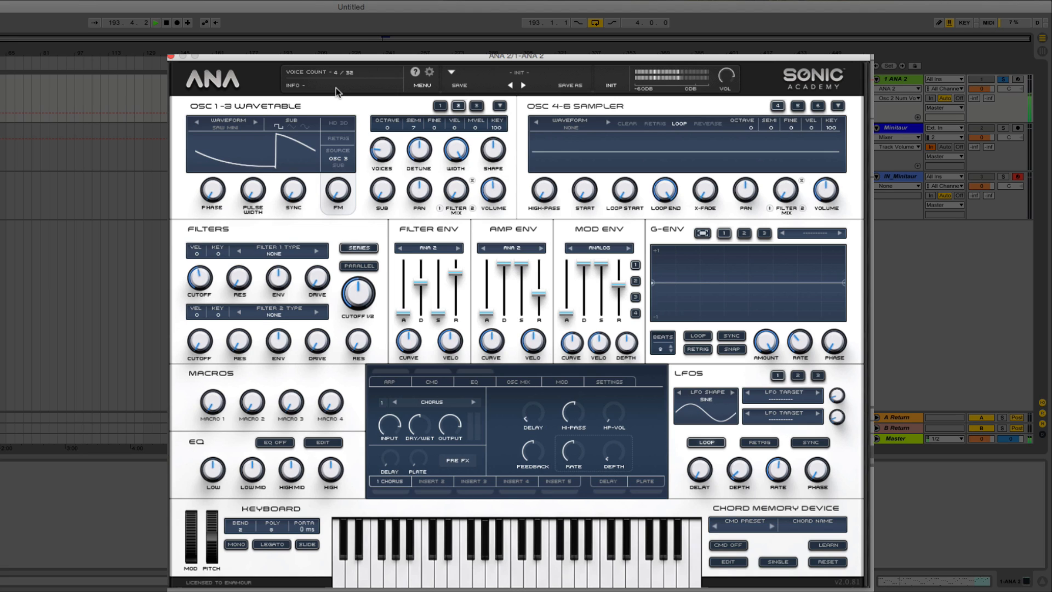
key(space)
Reduce the detune and narrow the stereo width to about half on oscillators 1 and 2 during playback
drag(419, 152, 415, 200)
click(440, 105)
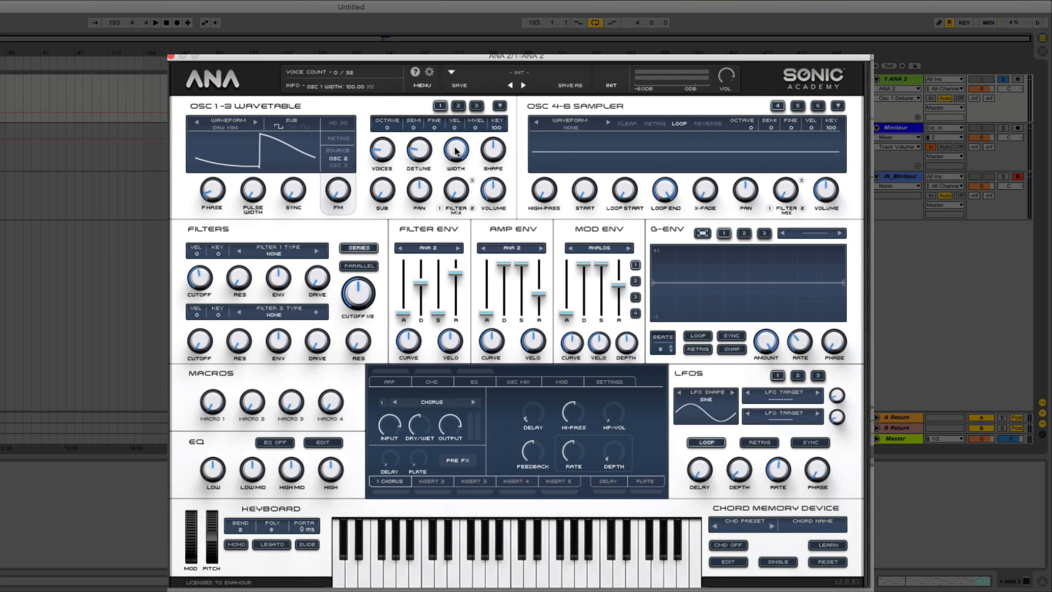
drag(455, 151, 458, 229)
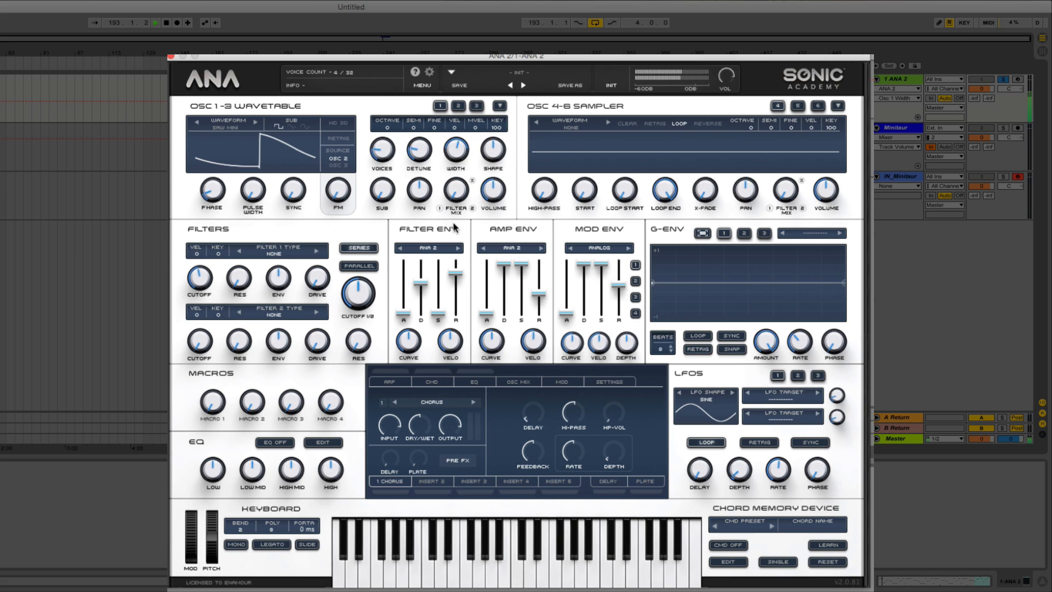
drag(420, 163, 417, 169)
drag(461, 140, 413, 161)
click(459, 104)
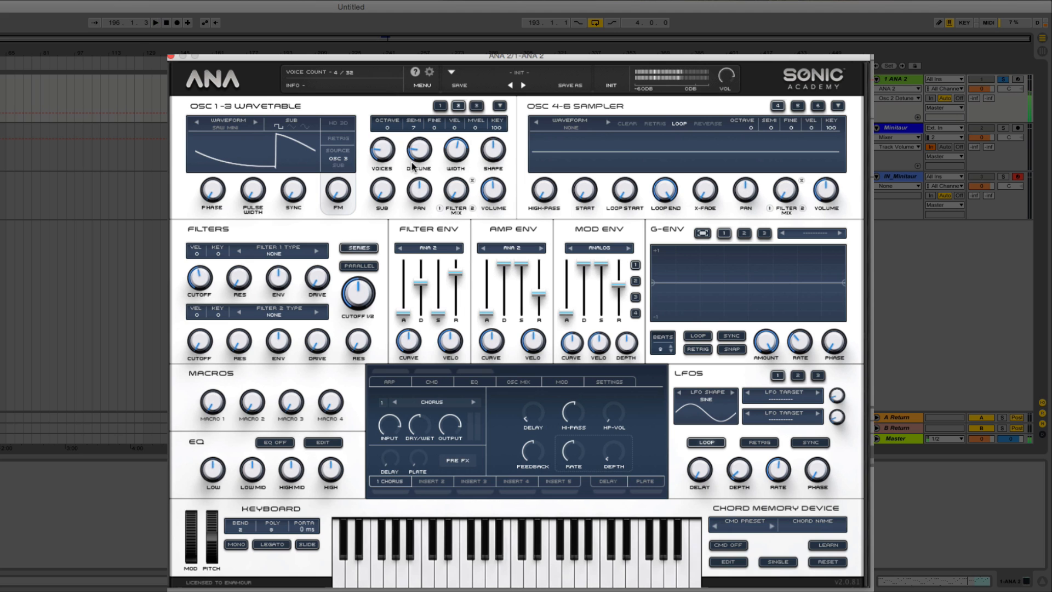
Switch the amp and filter envelopes to Analog and give the amp envelope a short decay, no sustain and about 0.17 sec release
click(511, 248)
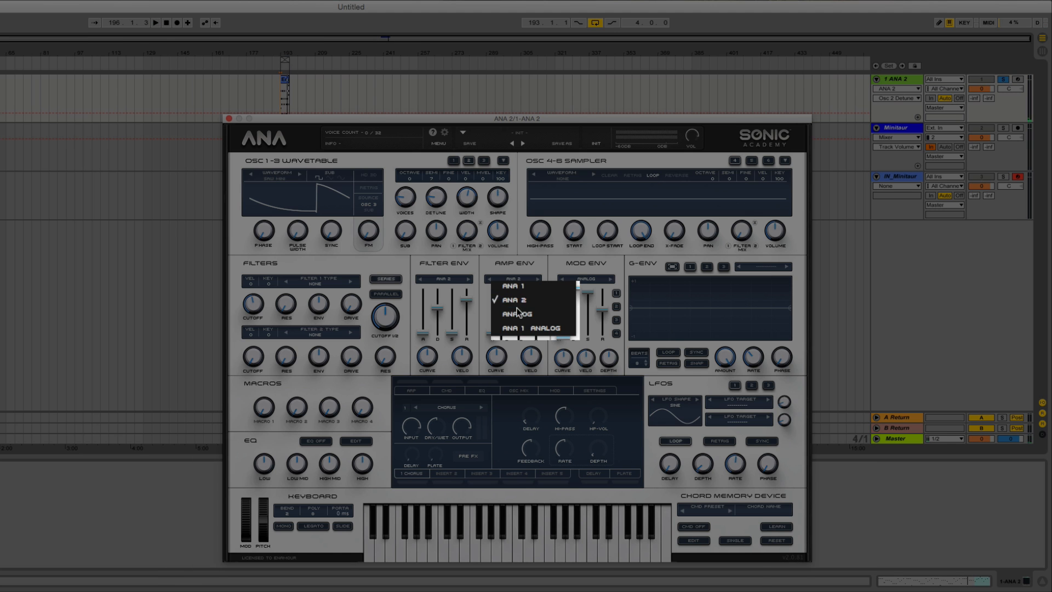
click(517, 310)
click(444, 245)
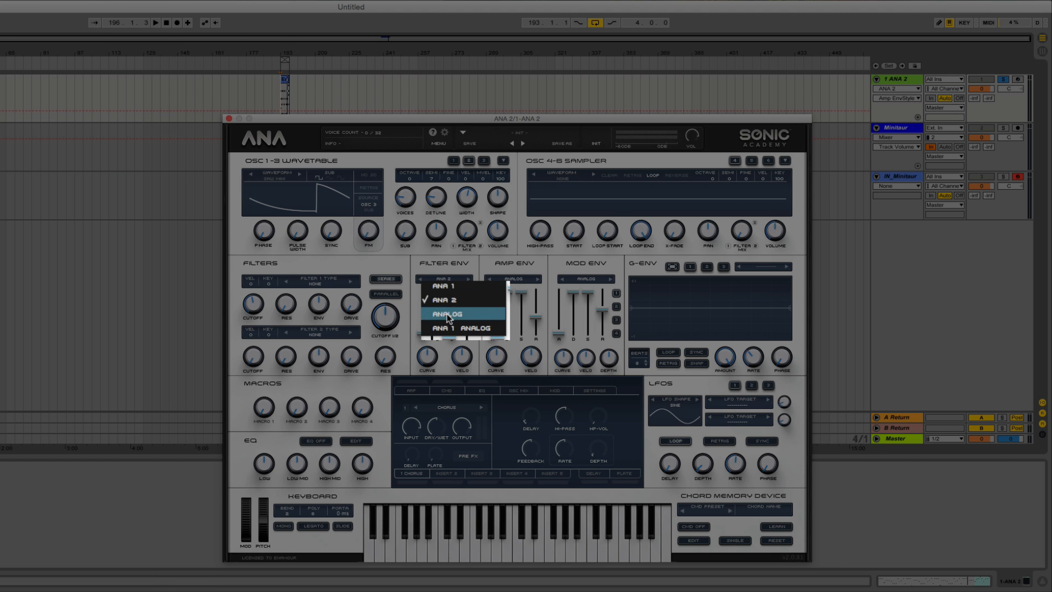
click(446, 313)
drag(510, 267, 539, 291)
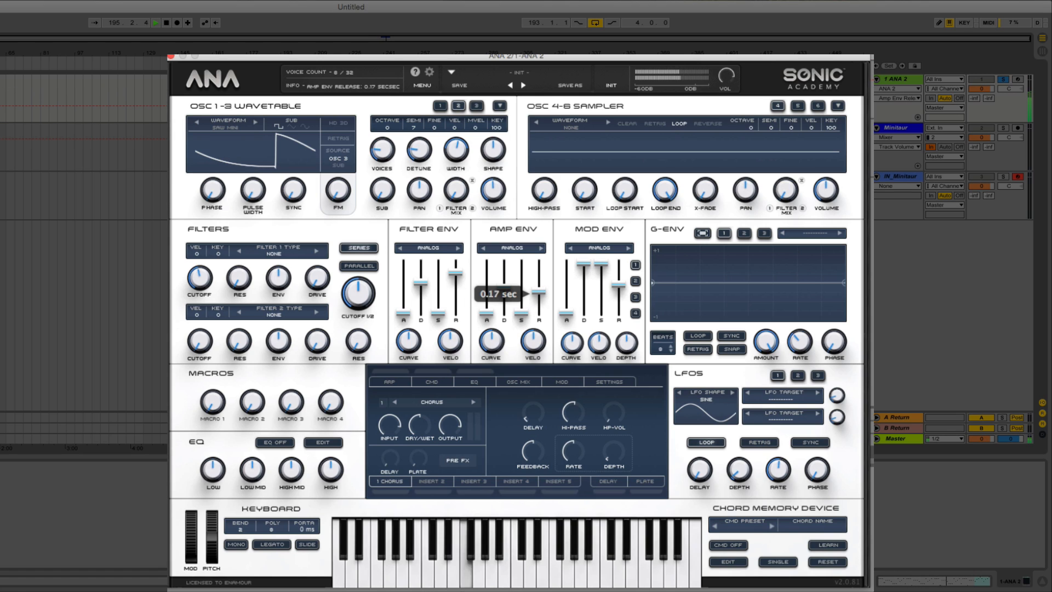
key(space)
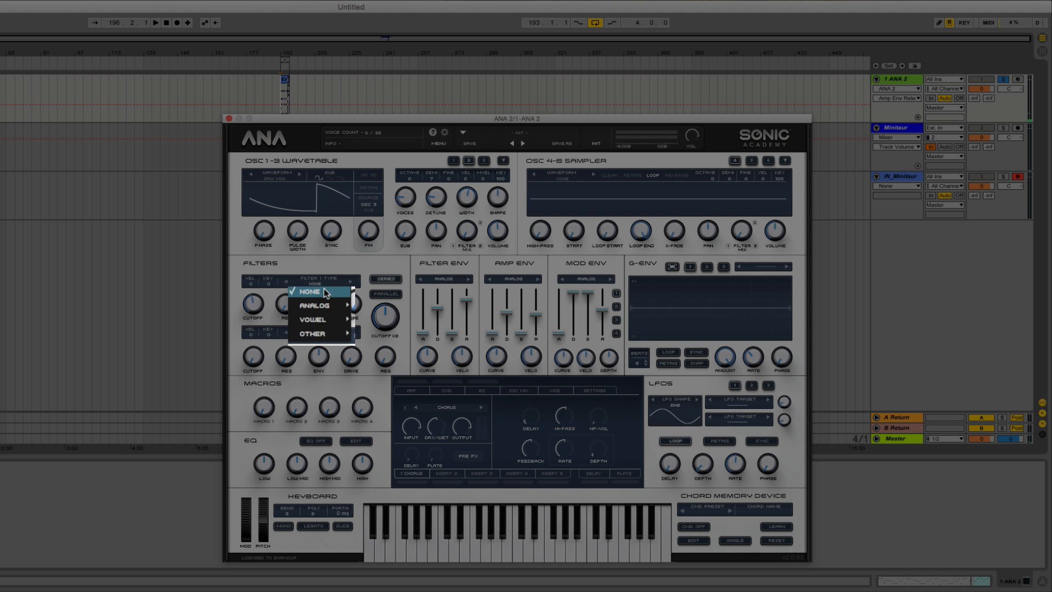
Set filter 1 to the analog Mogy - LP type, lower the cutoff, and raise its drive and envelope amount to about 42% for the envelope
mouse_move(323, 305)
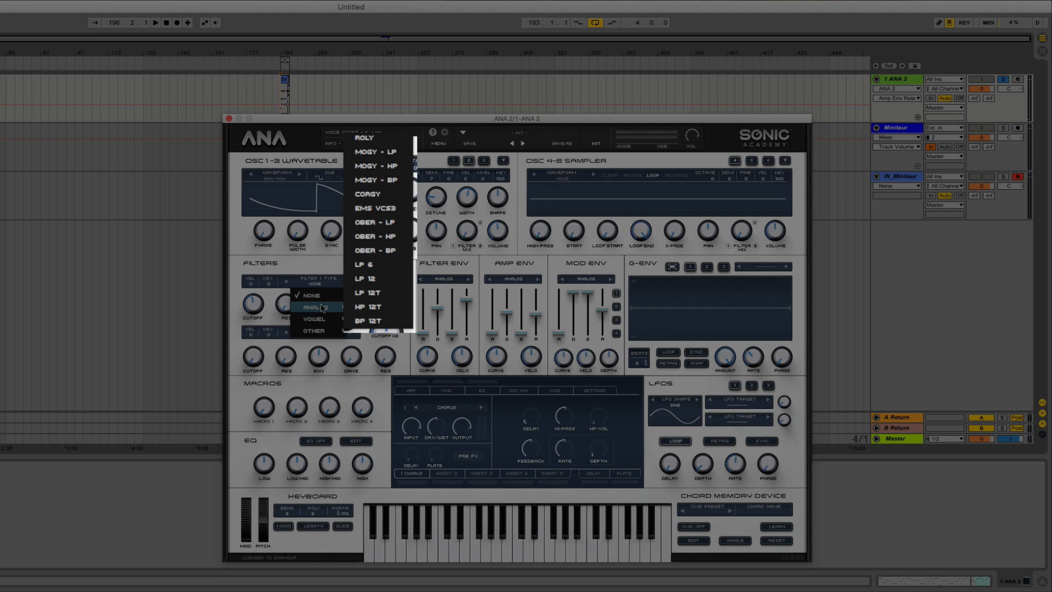
click(372, 153)
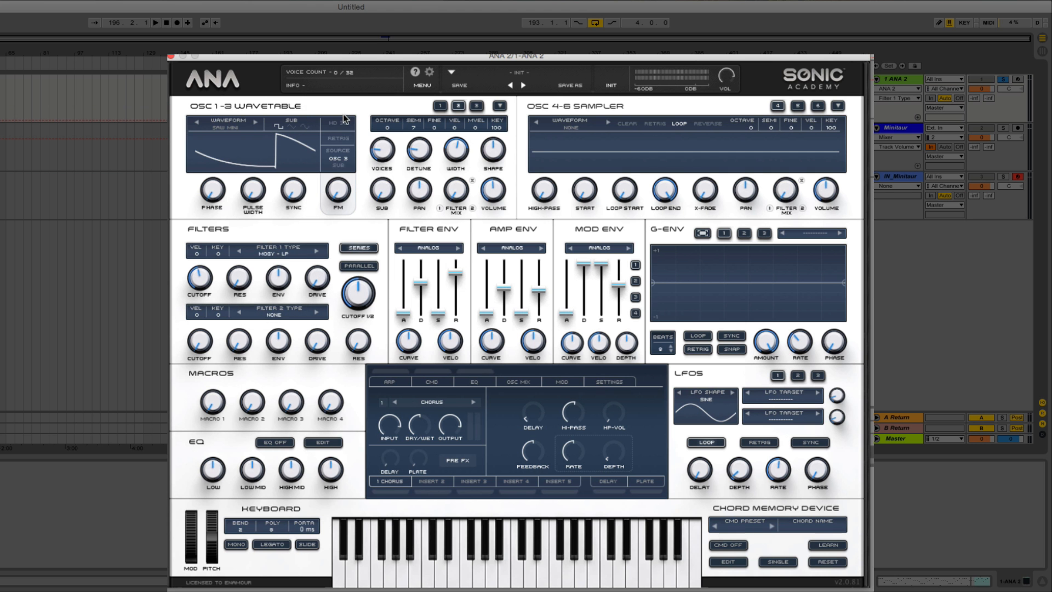
drag(252, 314, 251, 312)
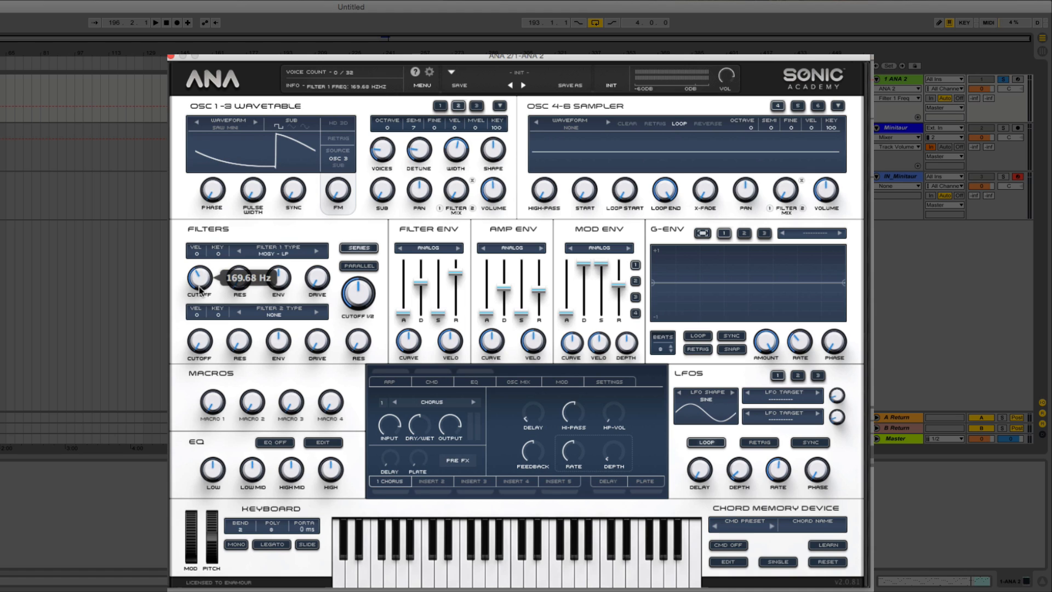
drag(279, 279, 284, 243)
drag(317, 274, 323, 217)
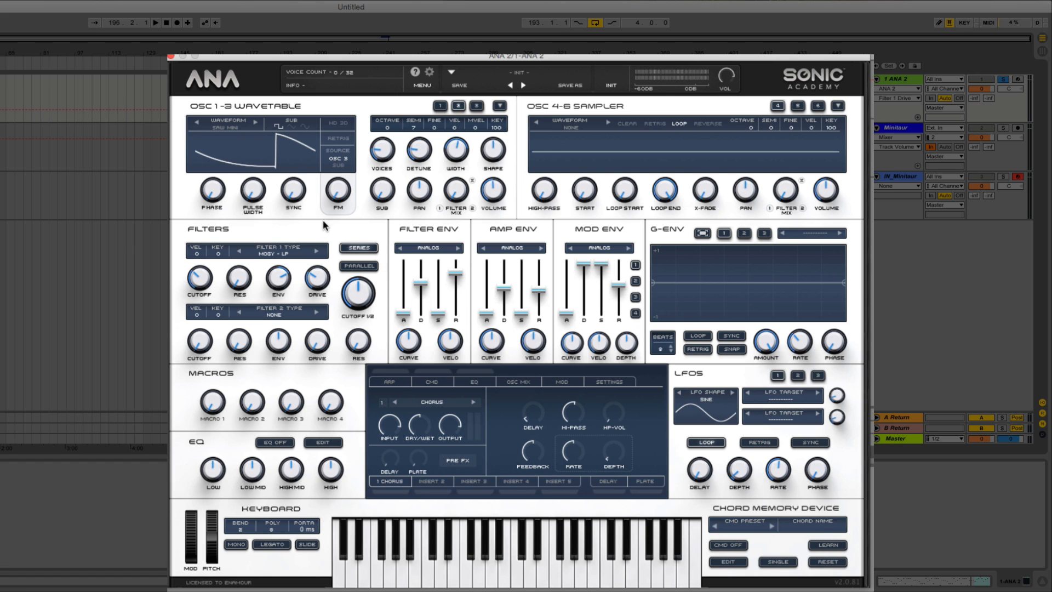
drag(357, 294, 358, 378)
Fine-tune the envelopes during playback by raising the filter and amp attacks slightly and shortening the filter decay and release
key(space)
drag(456, 273, 456, 286)
drag(403, 314, 403, 300)
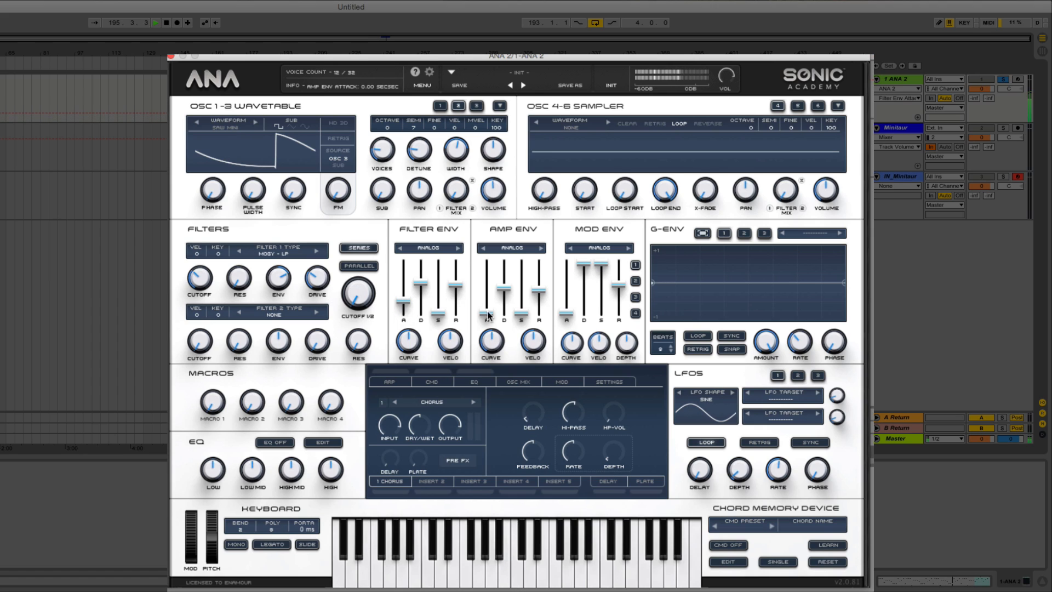
drag(486, 314, 487, 308)
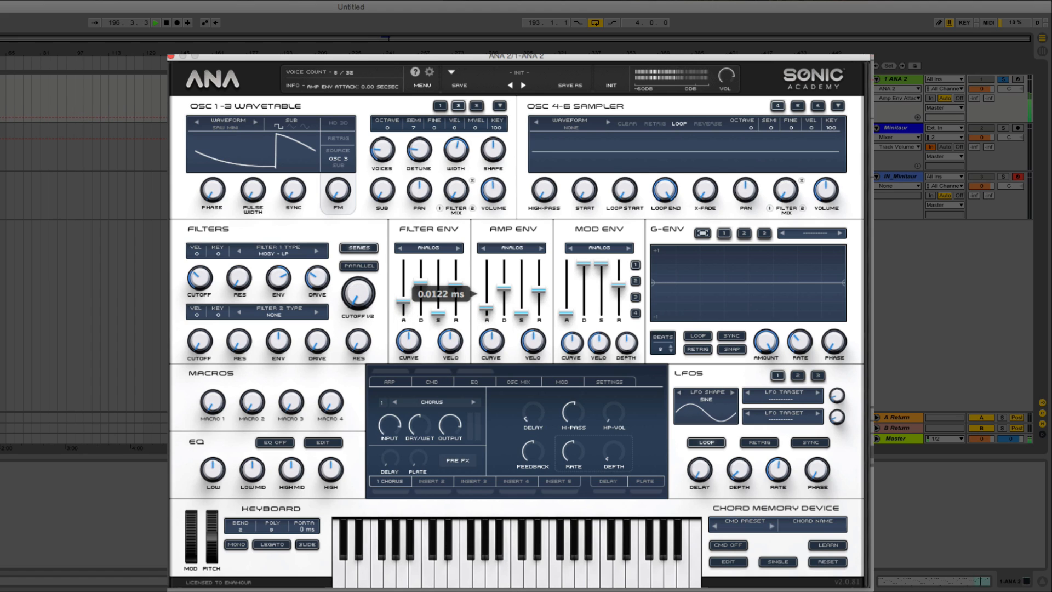
drag(421, 282, 421, 286)
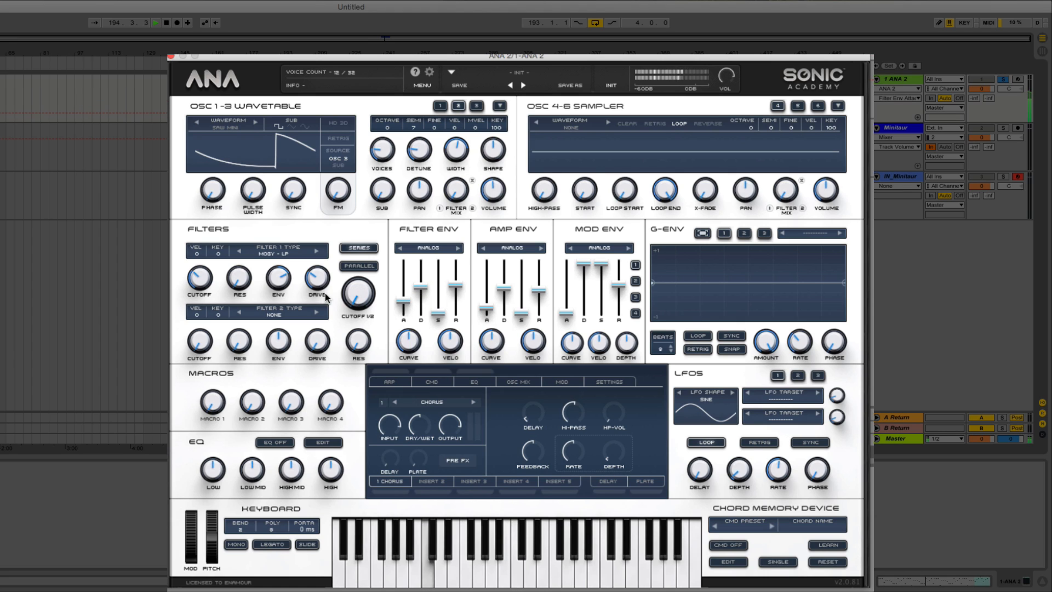
click(201, 280)
click(280, 280)
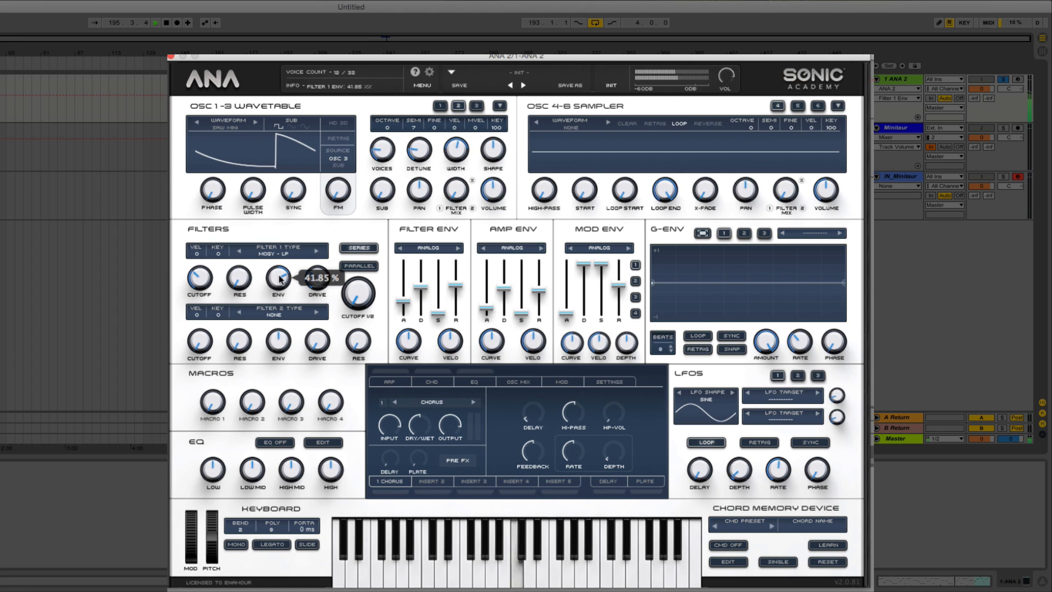
Reposition the ANA 2 window, replay the clip, and close the synth window
drag(325, 59, 66, 58)
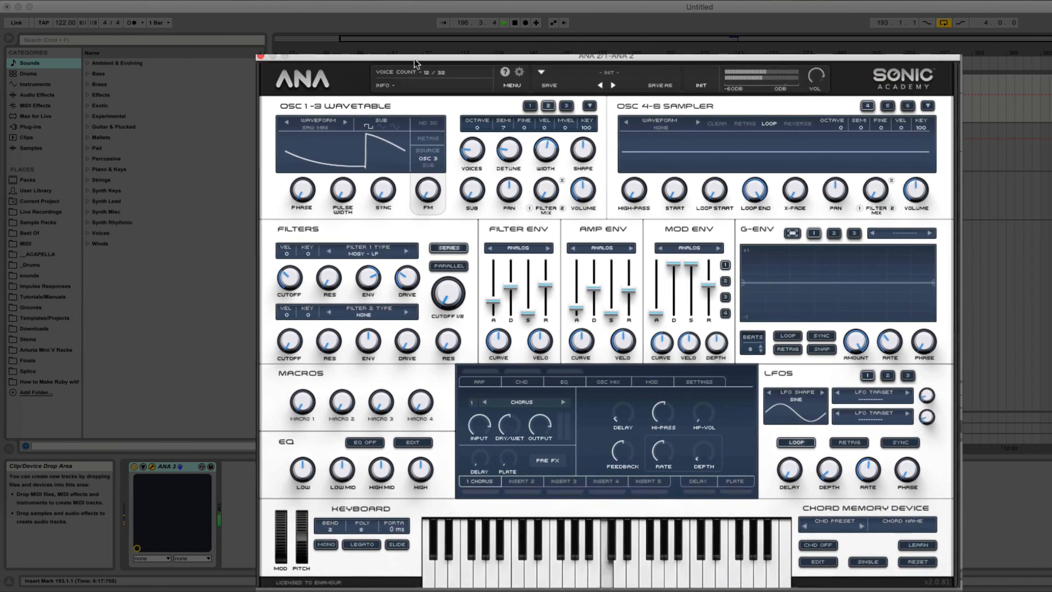
drag(414, 58, 381, 58)
key(space)
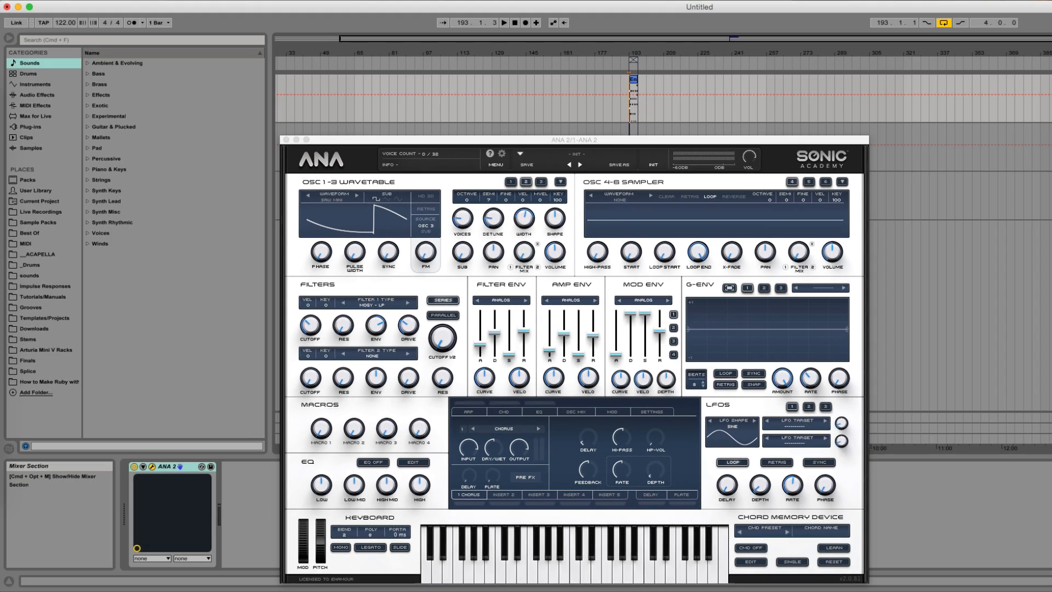
key(space)
drag(546, 143, 629, 147)
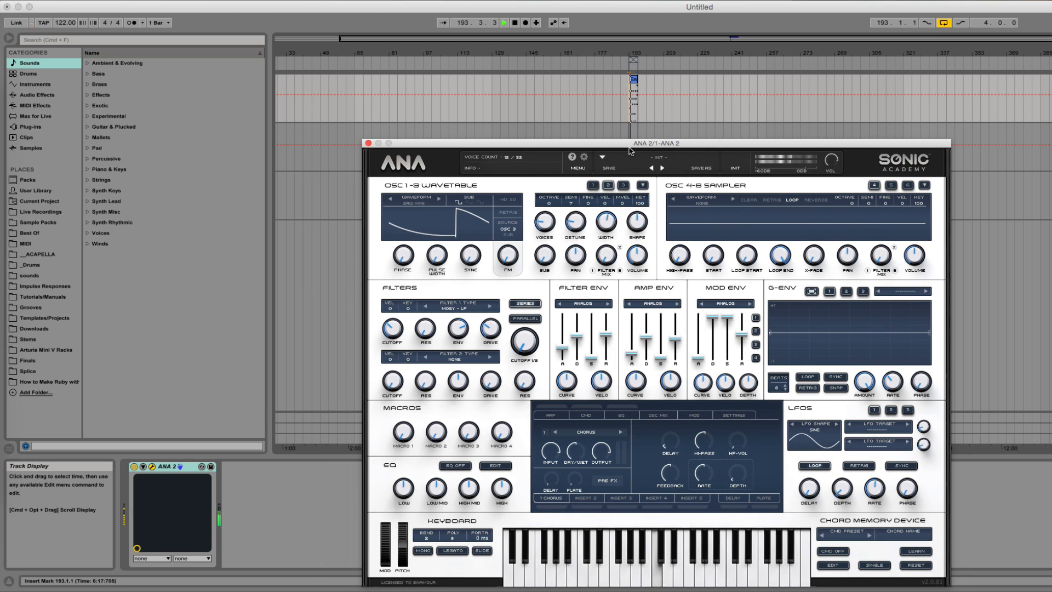
click(368, 143)
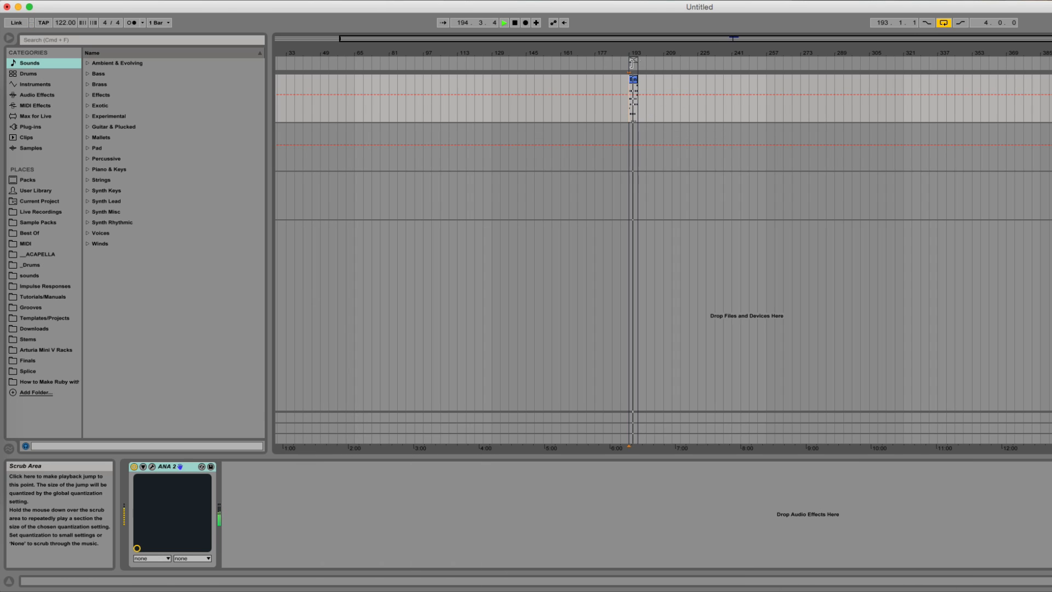
key(space)
Copy the MIDI clip to the IN_Minitaur track and audition it for comparison
drag(633, 80, 633, 191)
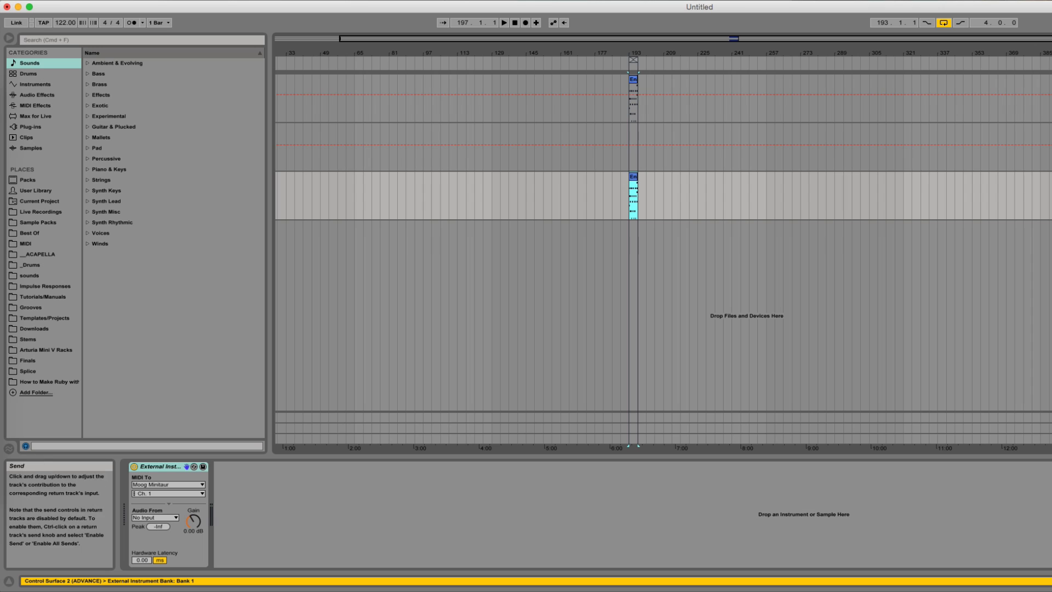
key(space)
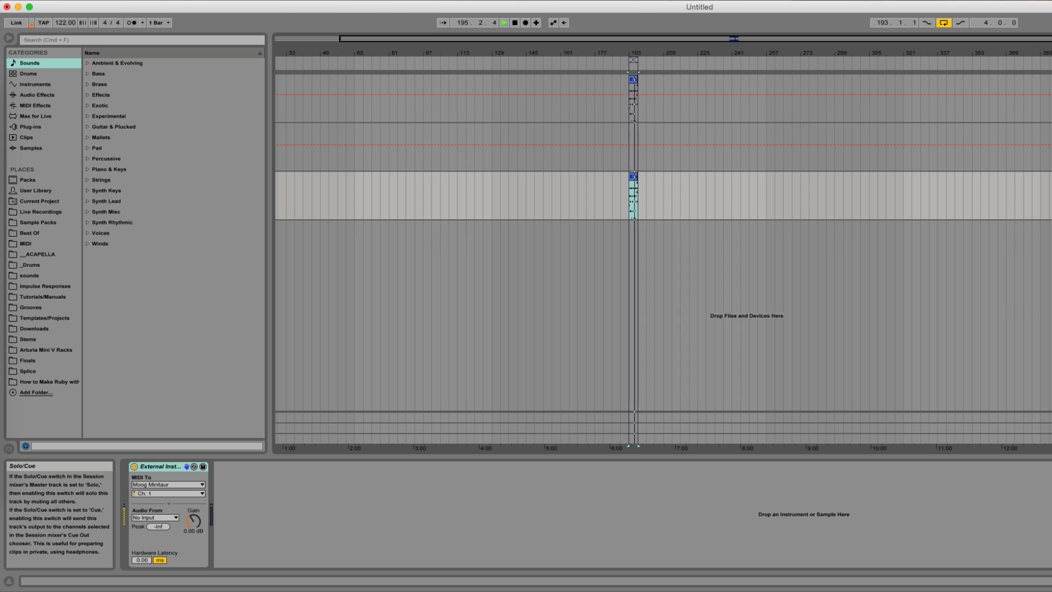
key(space)
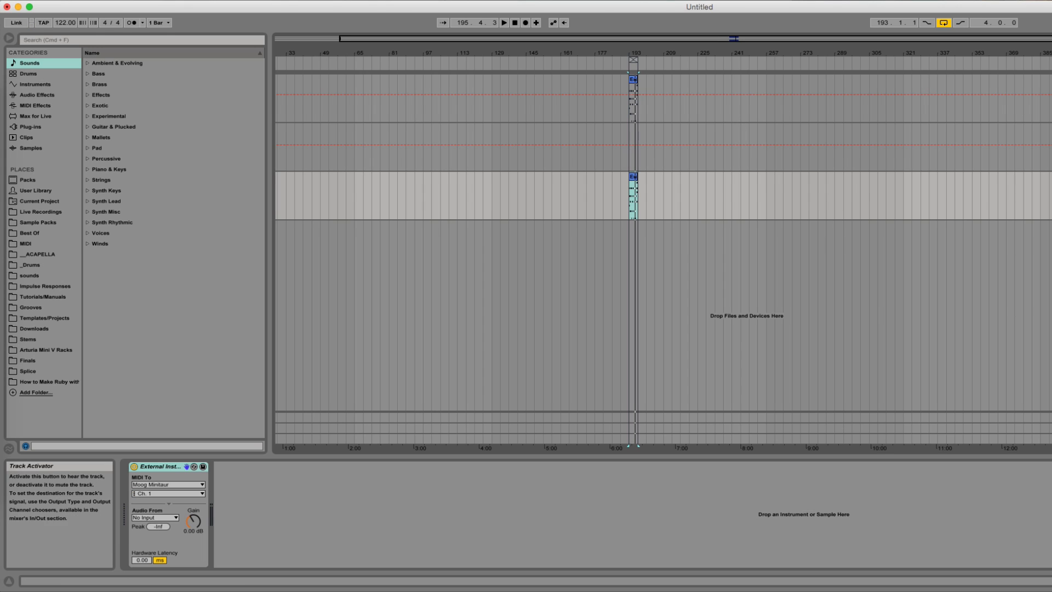
Delete the Minitaur and IN_Minitaur tracks from the arrangement
click(1050, 128)
key(Delete)
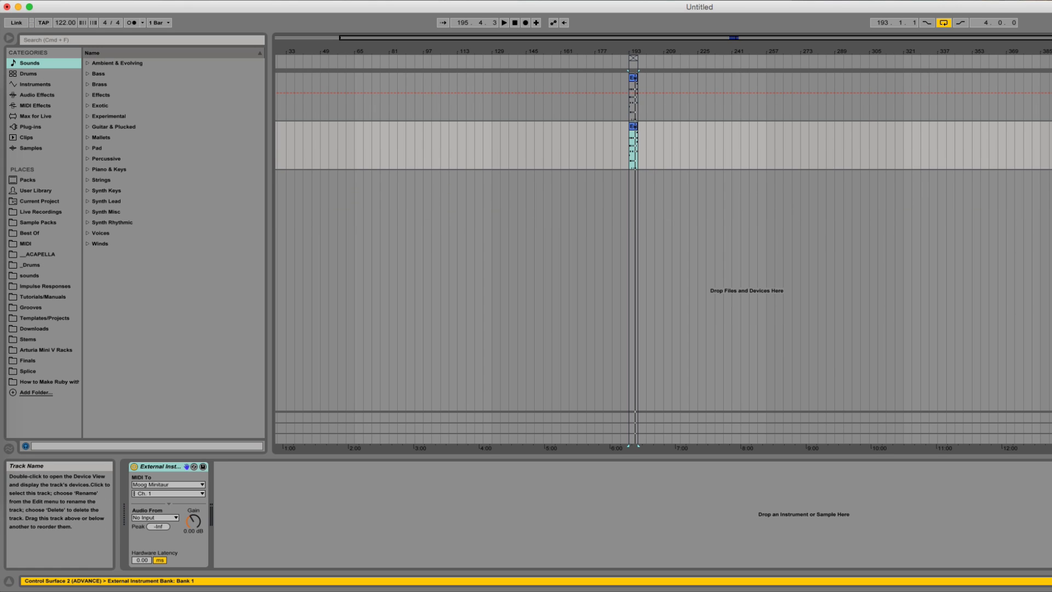
key(Delete)
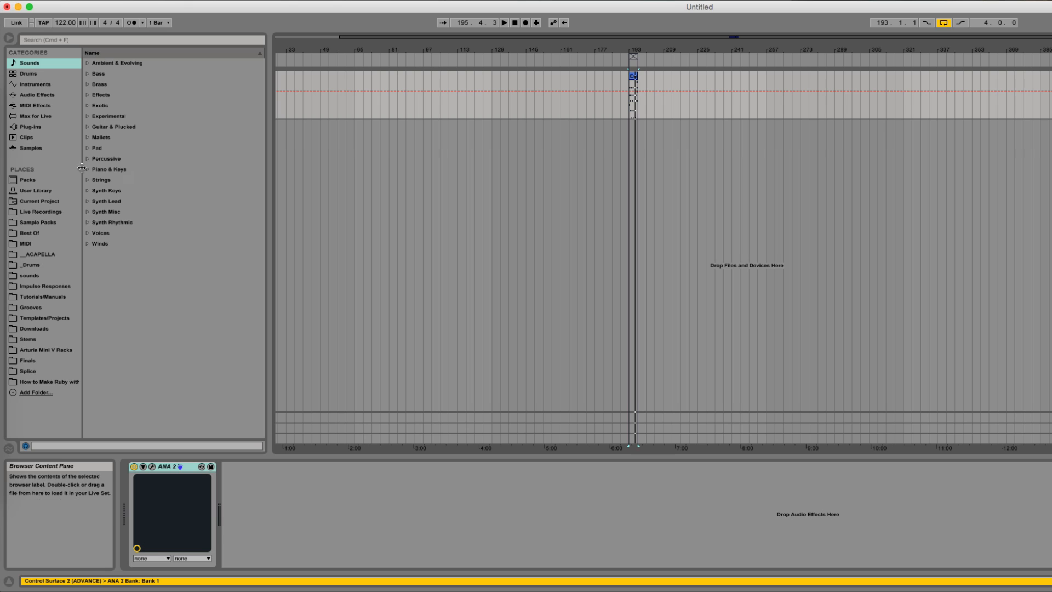
Search the plug-ins for "dec" and add Decapitator after ANA 2 in the track's device chain
click(33, 128)
click(57, 41)
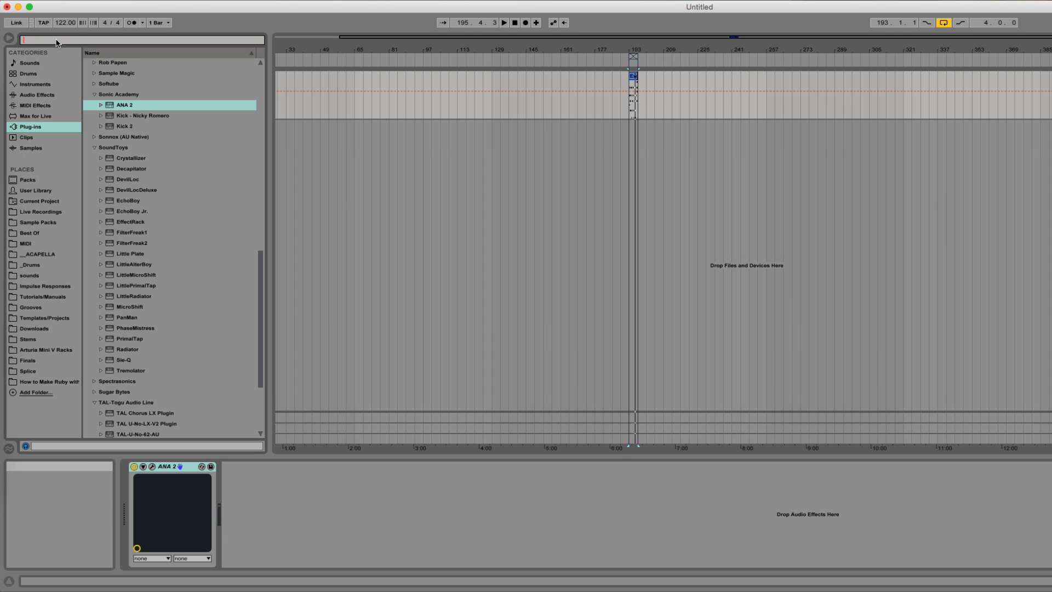
text(dec)
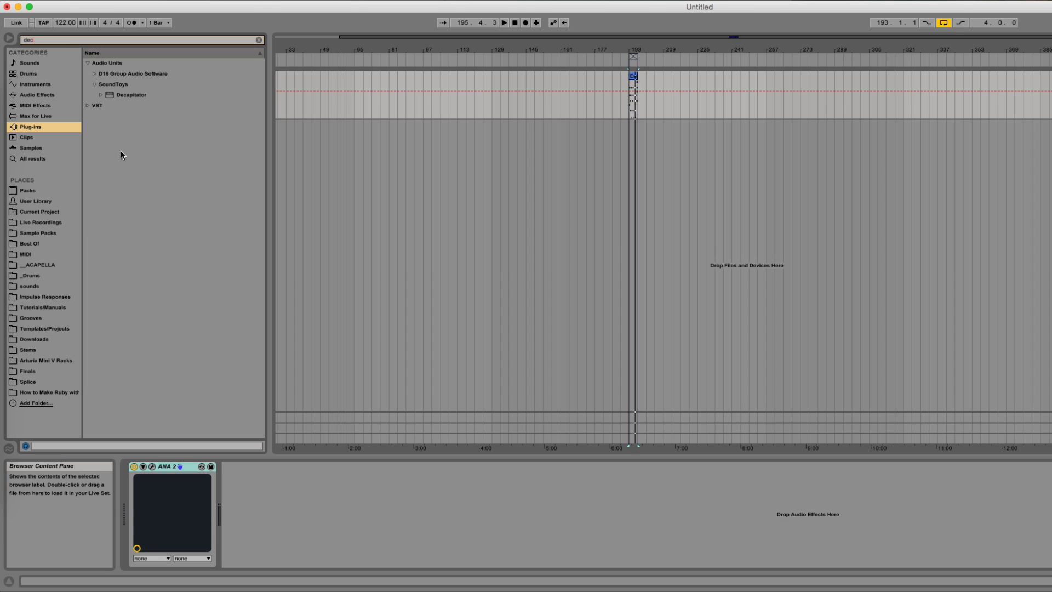
click(128, 96)
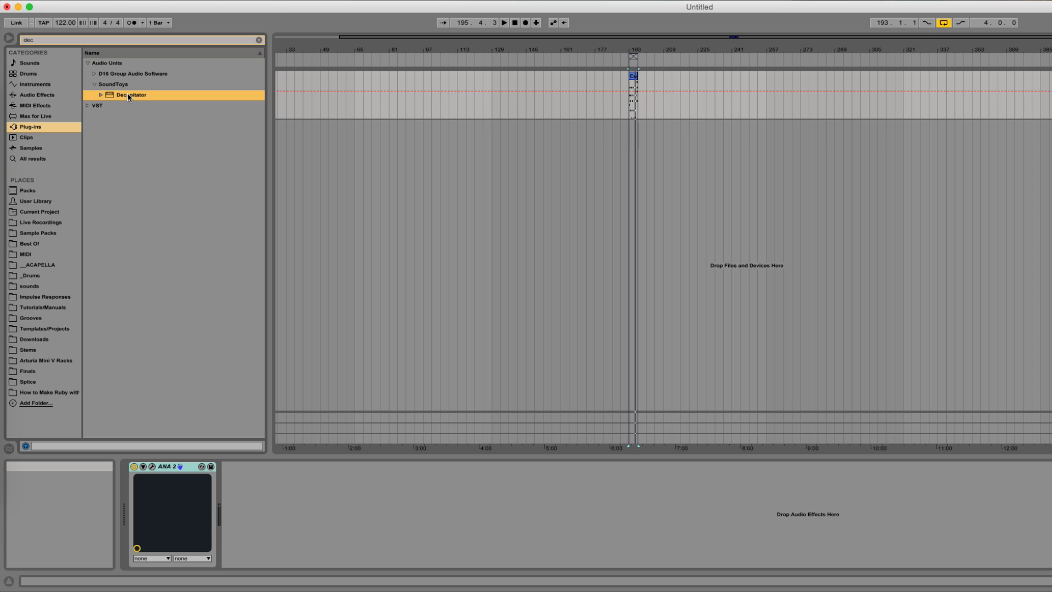
drag(127, 94, 287, 527)
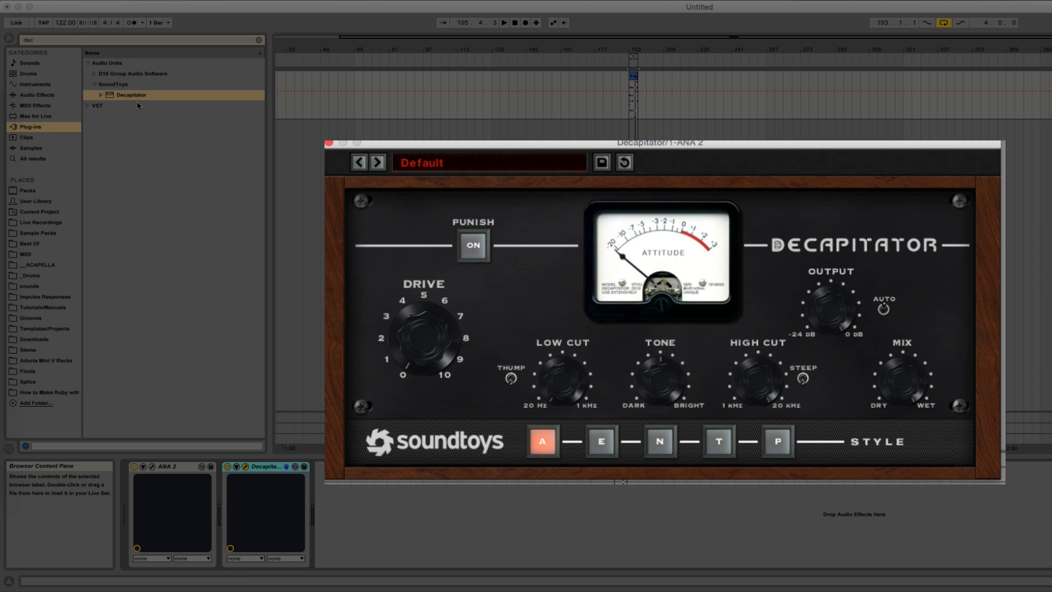
Load Decapitator's Beefy G preset and raise its drive to about 4
click(565, 167)
mouse_move(549, 198)
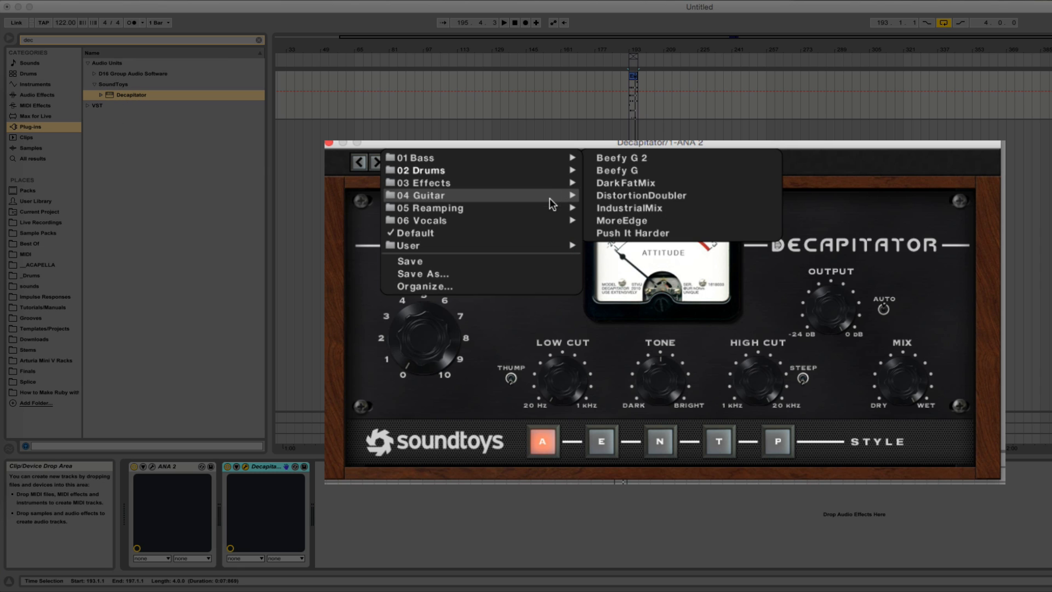
click(643, 170)
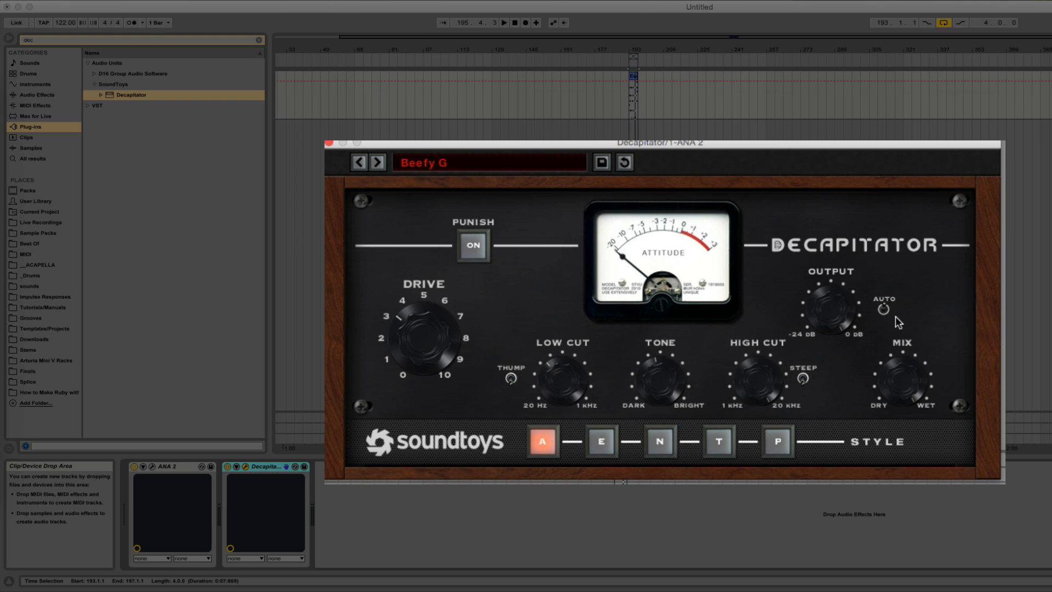
click(268, 468)
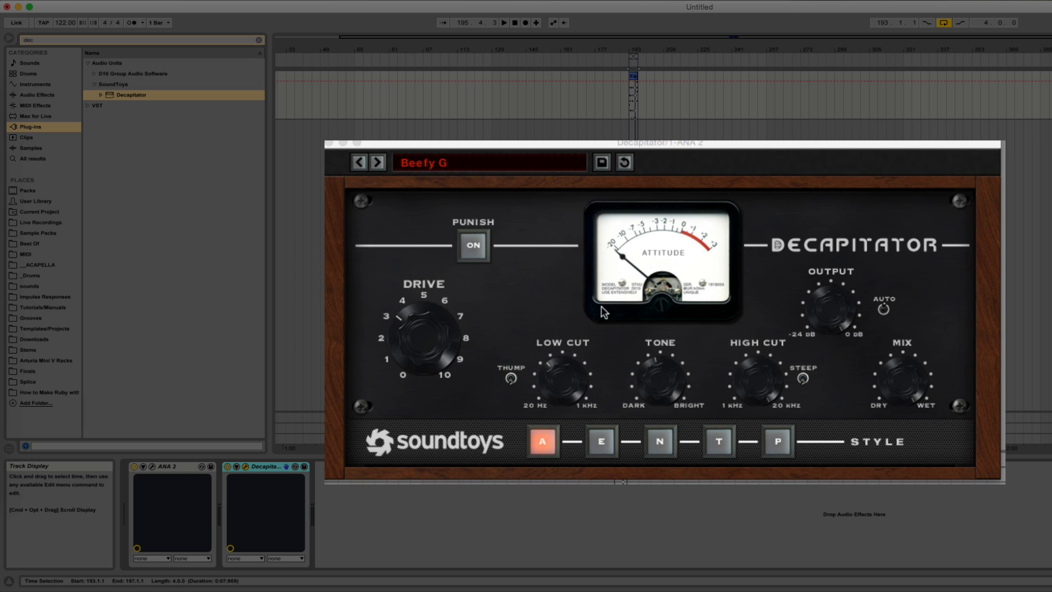
drag(416, 350, 419, 344)
Play the clip with Decapitator active and bypassed to compare the sound, leaving it enabled
key(space)
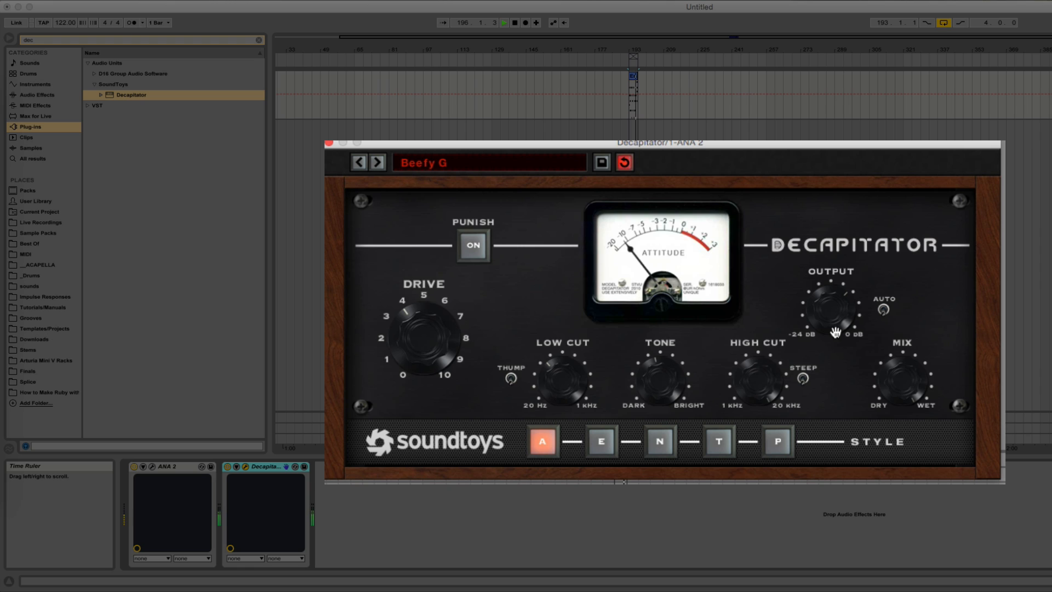
click(228, 466)
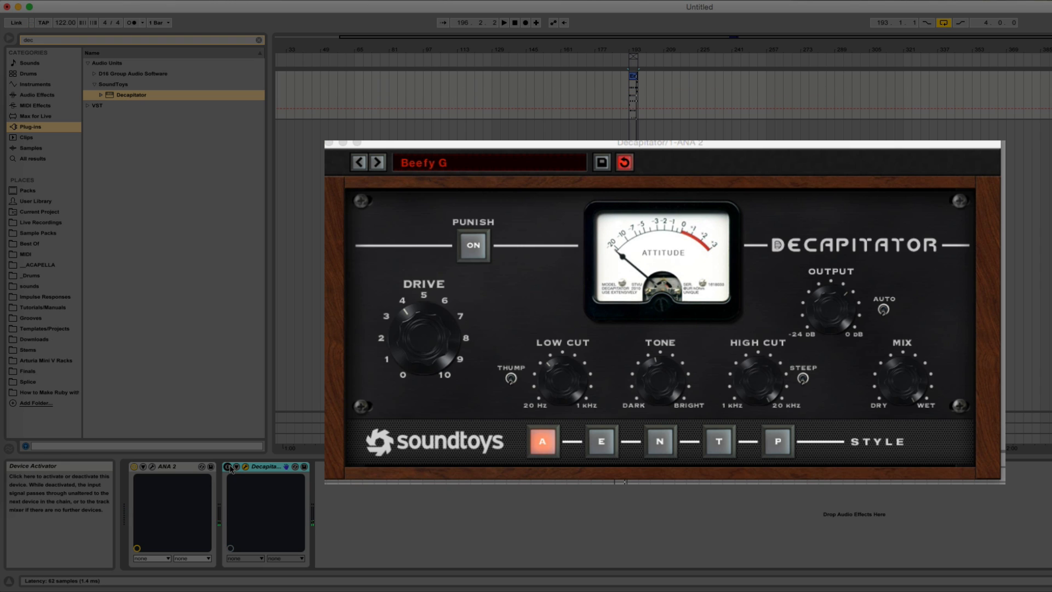
key(space)
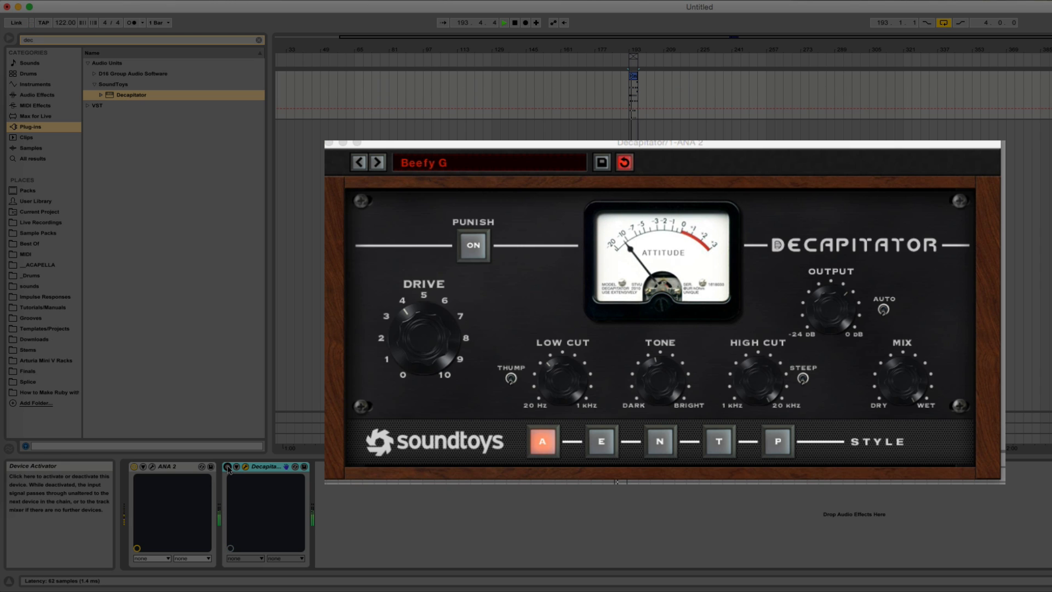
click(228, 467)
key(space)
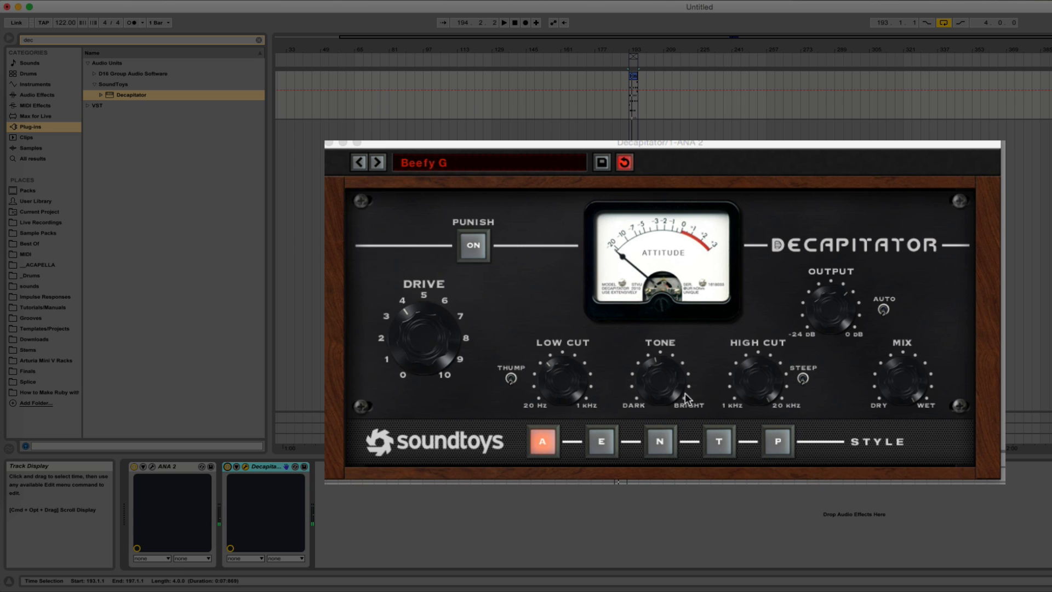
Make small adjustments to Decapitator's tone, low cut and drive, and shift its window aside
drag(686, 398, 675, 391)
drag(552, 369, 552, 382)
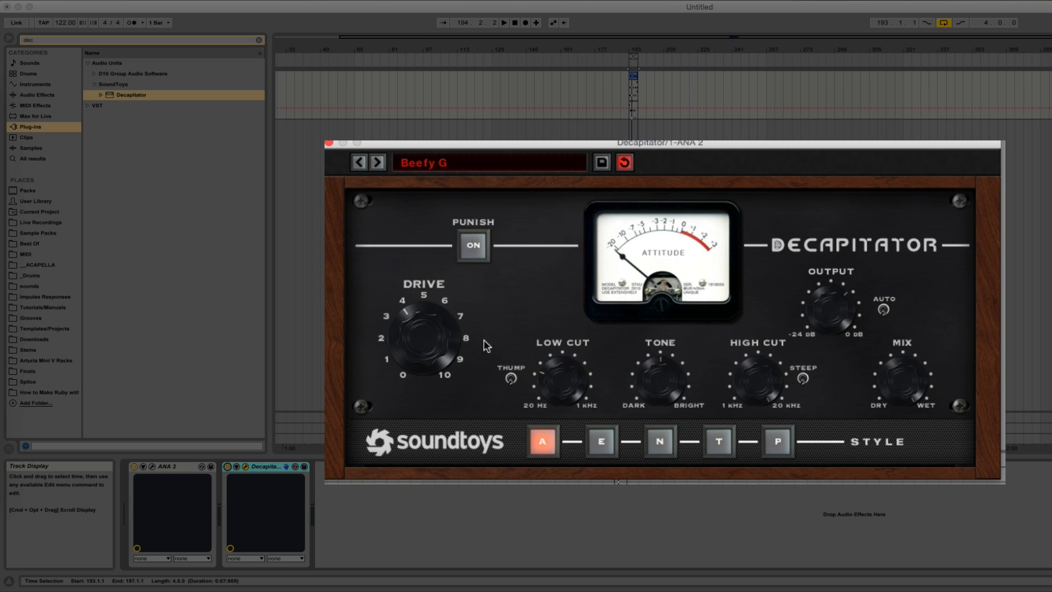
drag(436, 329, 436, 328)
drag(614, 145, 636, 145)
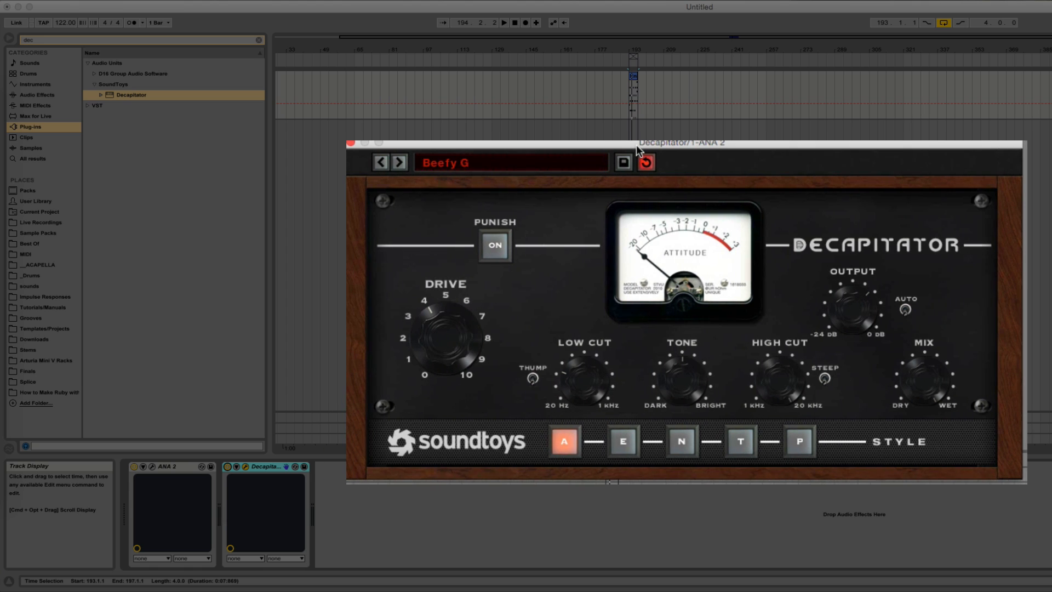
Audition the looped clip again while toggling Decapitator off and on, and close its window
key(space)
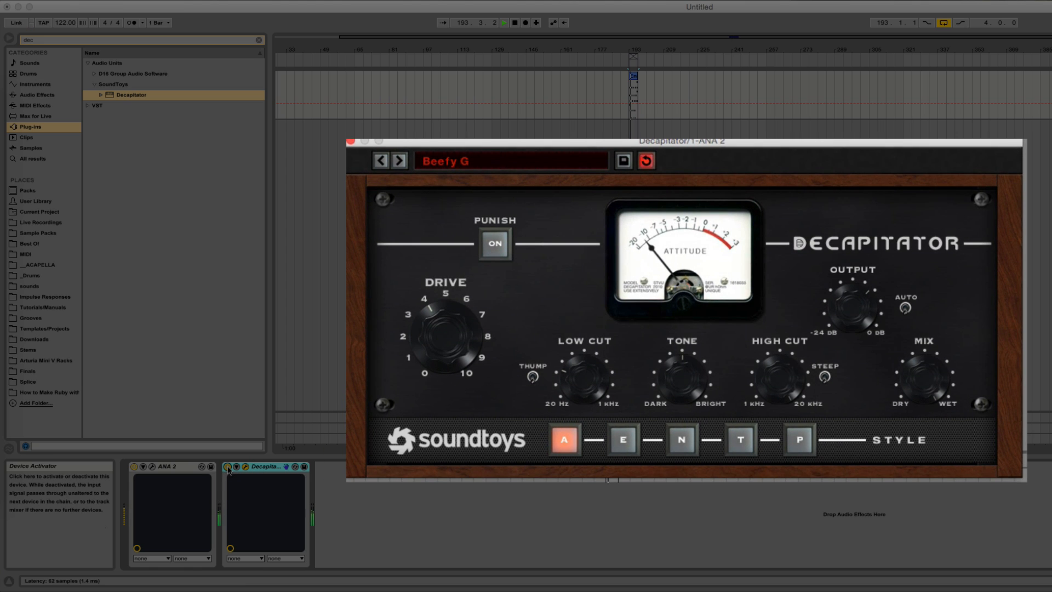
click(228, 467)
click(227, 468)
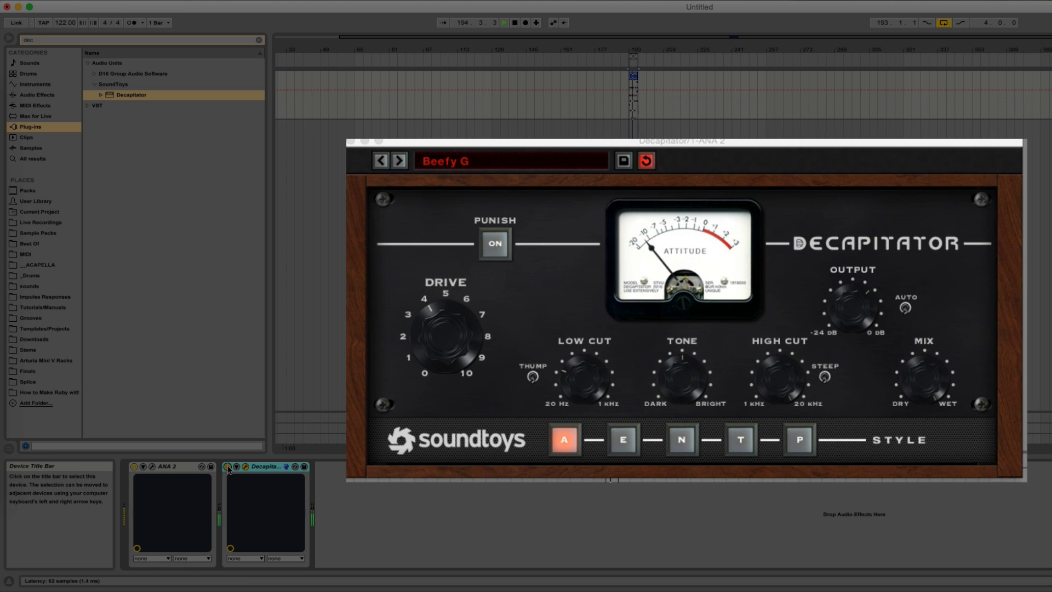
click(846, 310)
key(space)
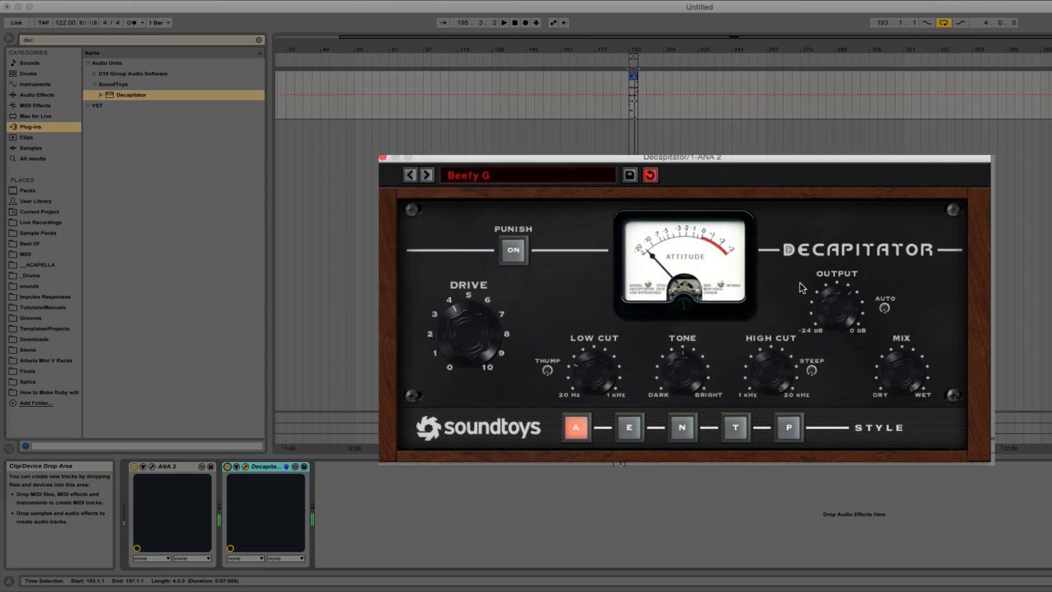
click(446, 189)
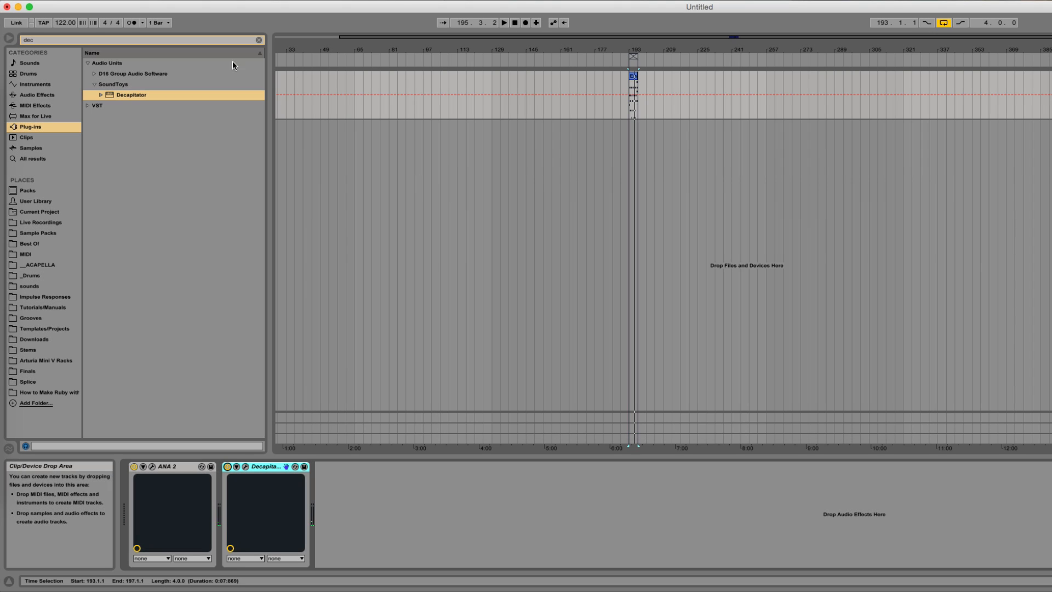
Clear the browser search, look up "echo", and add EchoBoy after Decapitator on the ANA 2 track
click(259, 40)
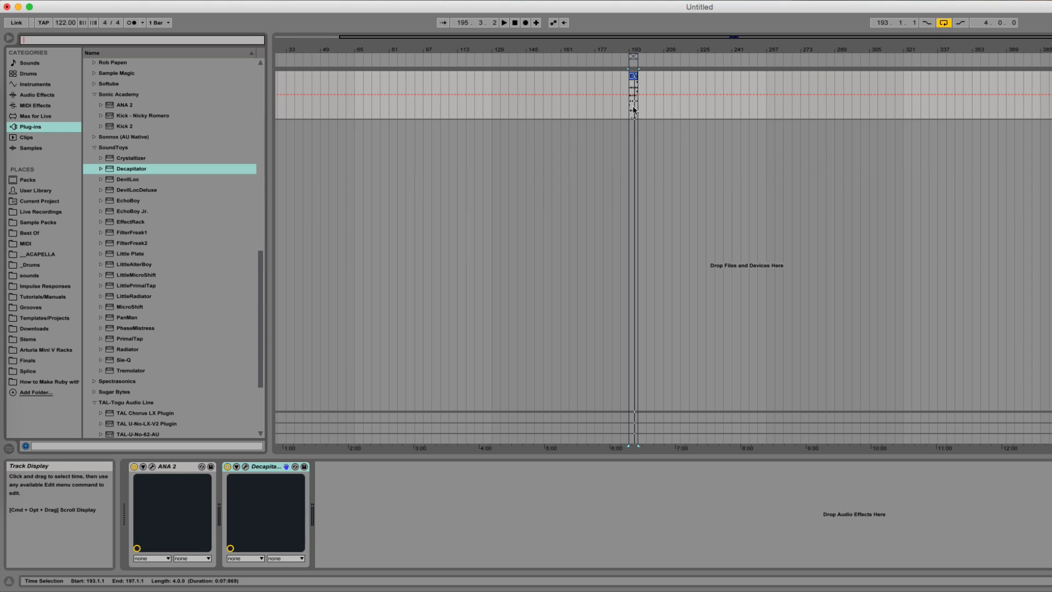
click(628, 112)
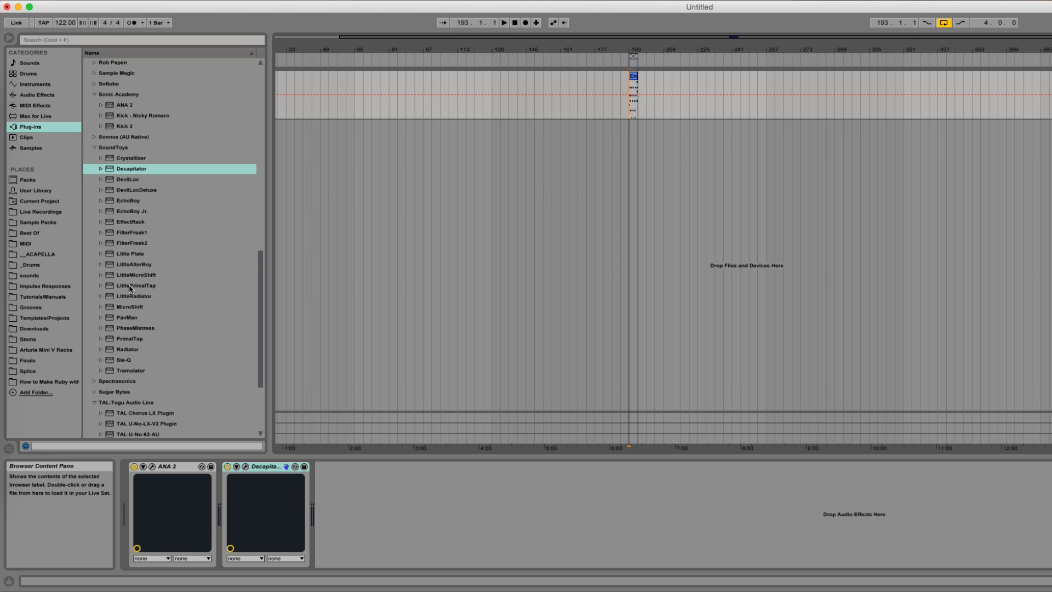
scroll(126, 304, down, 3)
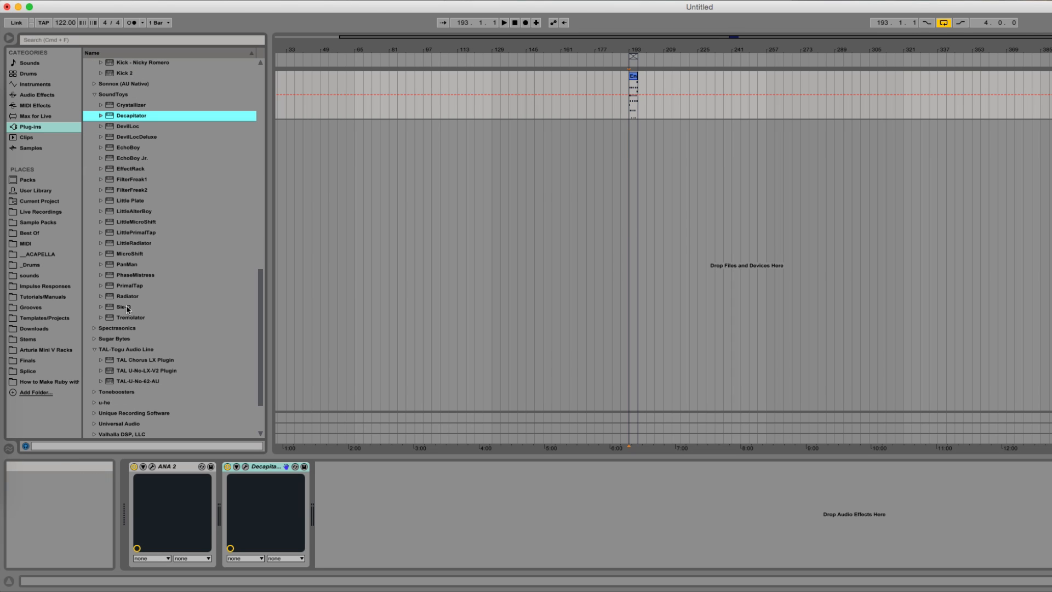
click(108, 40)
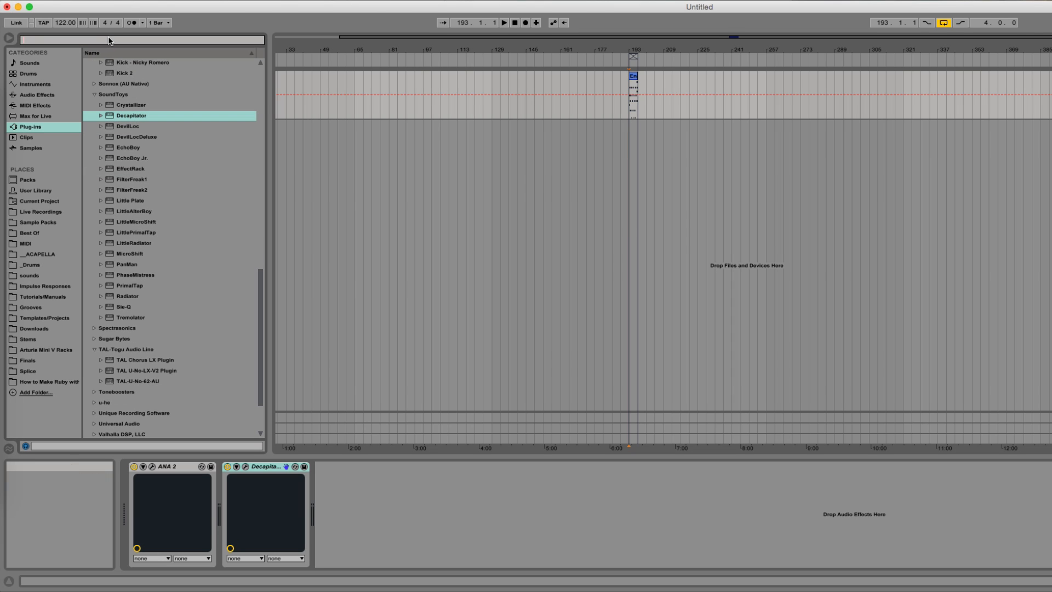
text(echo)
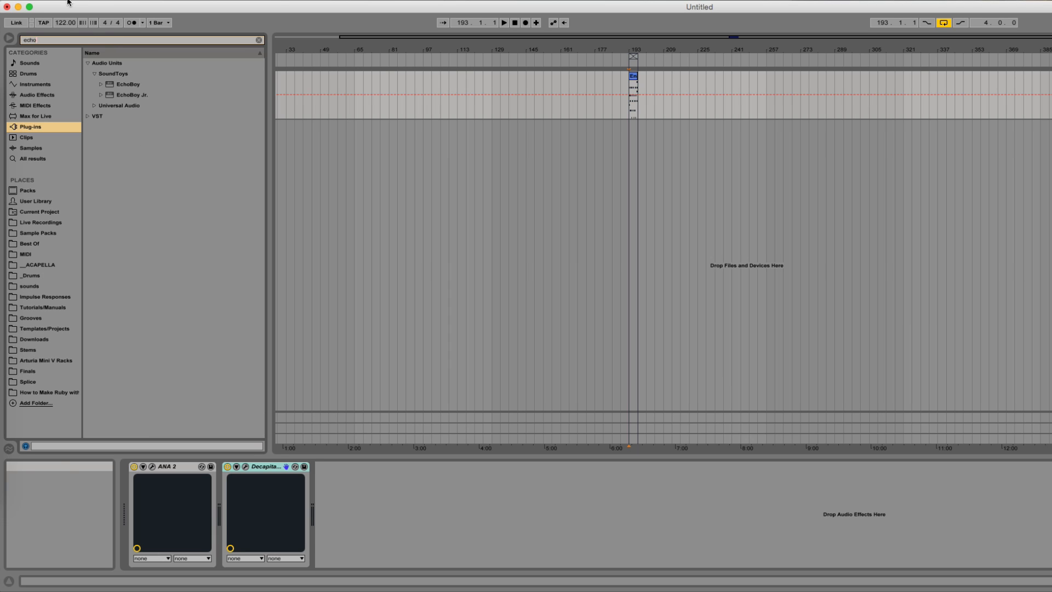
double_click(131, 83)
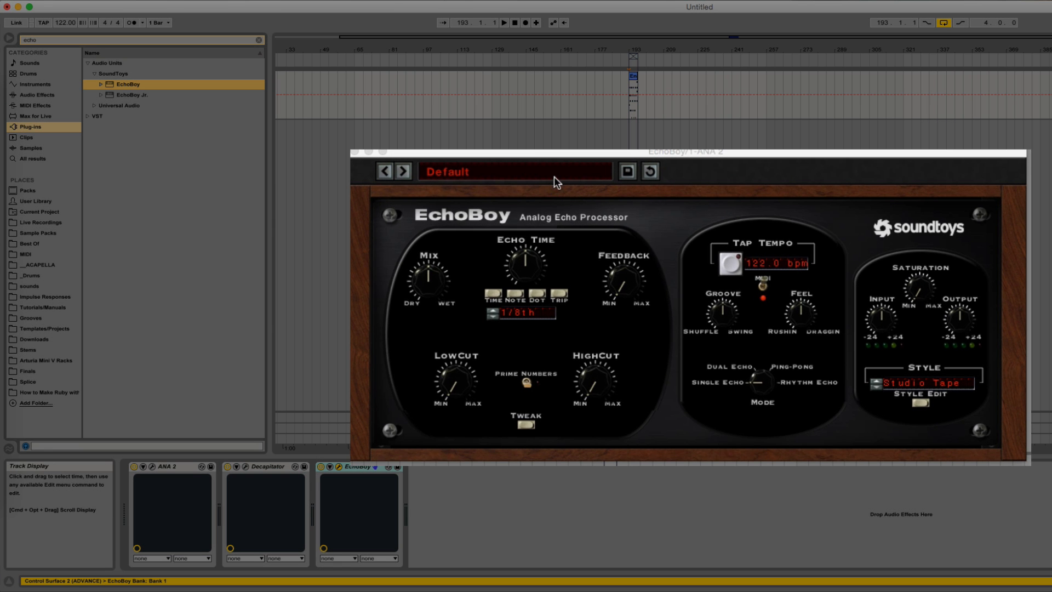
Load EchoBoy's 09-Binsonette preset from the Style Tour category and set the echo time to 0 ms
click(554, 176)
mouse_move(555, 172)
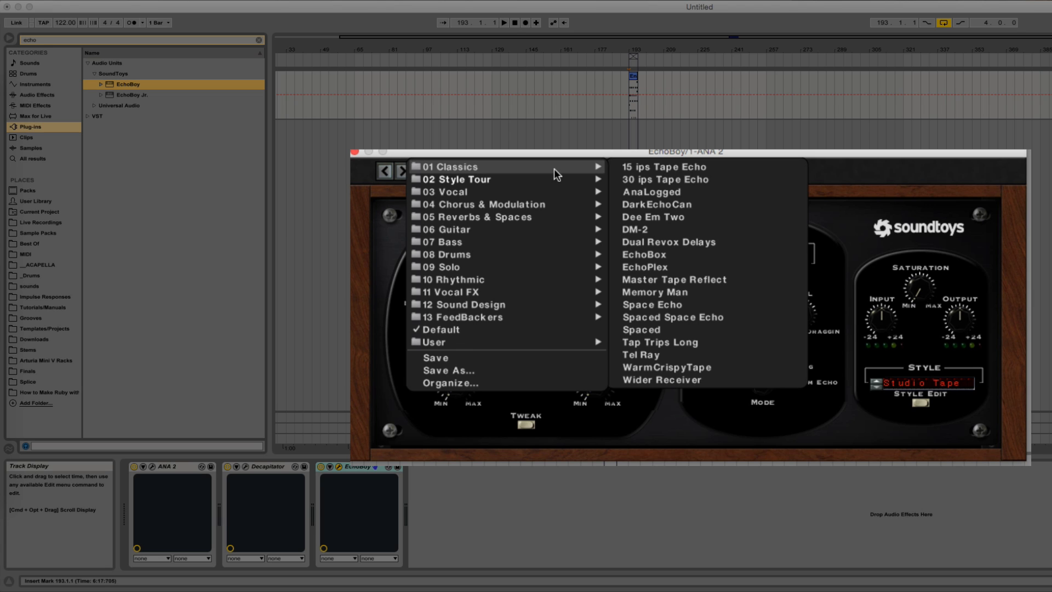
mouse_move(520, 192)
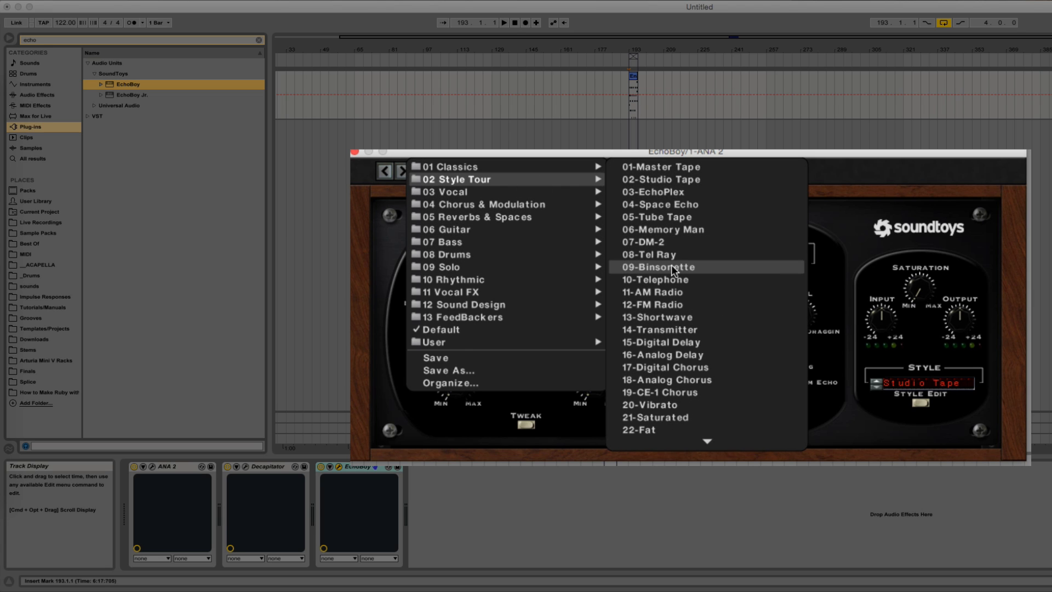
click(672, 266)
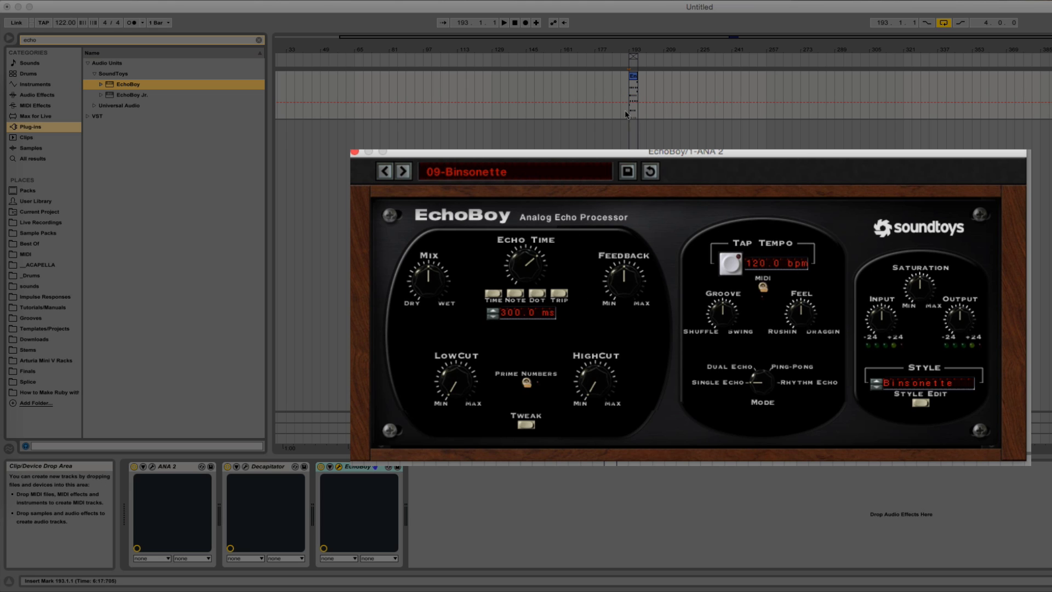
key(space)
click(510, 310)
drag(570, 153, 570, 163)
Keep the Binsonette style, turn EchoBoy's feedback to minimum and raise its mix toward wet, and play the clip
click(944, 386)
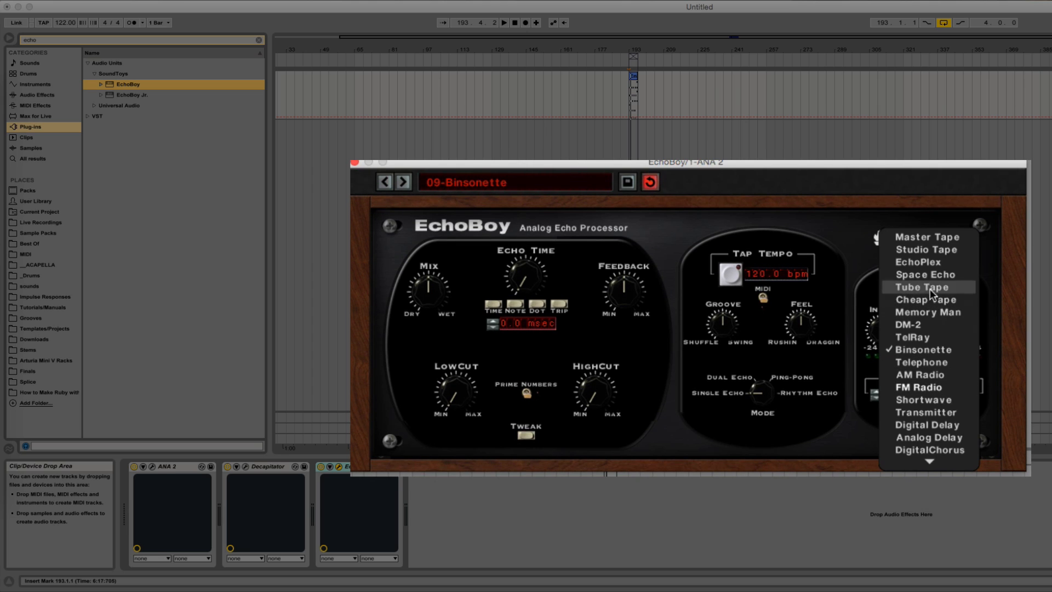
click(847, 448)
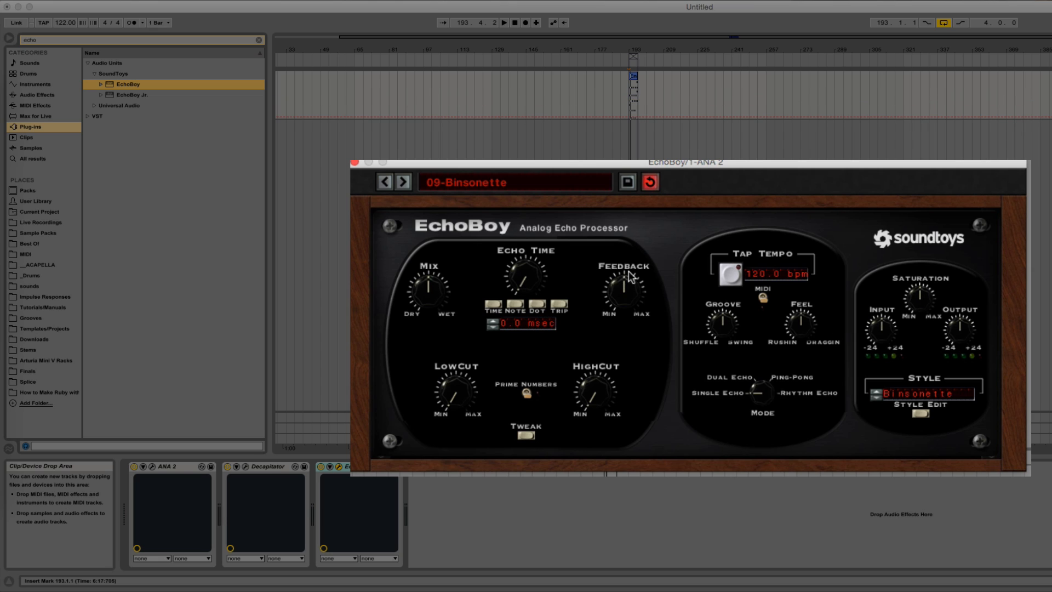
drag(623, 292, 620, 502)
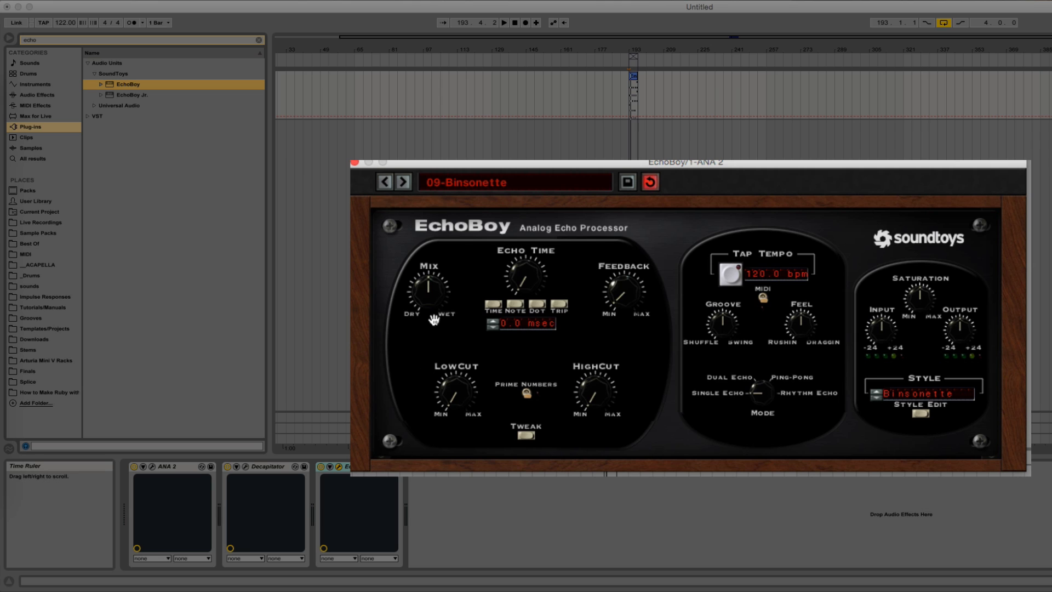
drag(433, 320, 431, 250)
key(space)
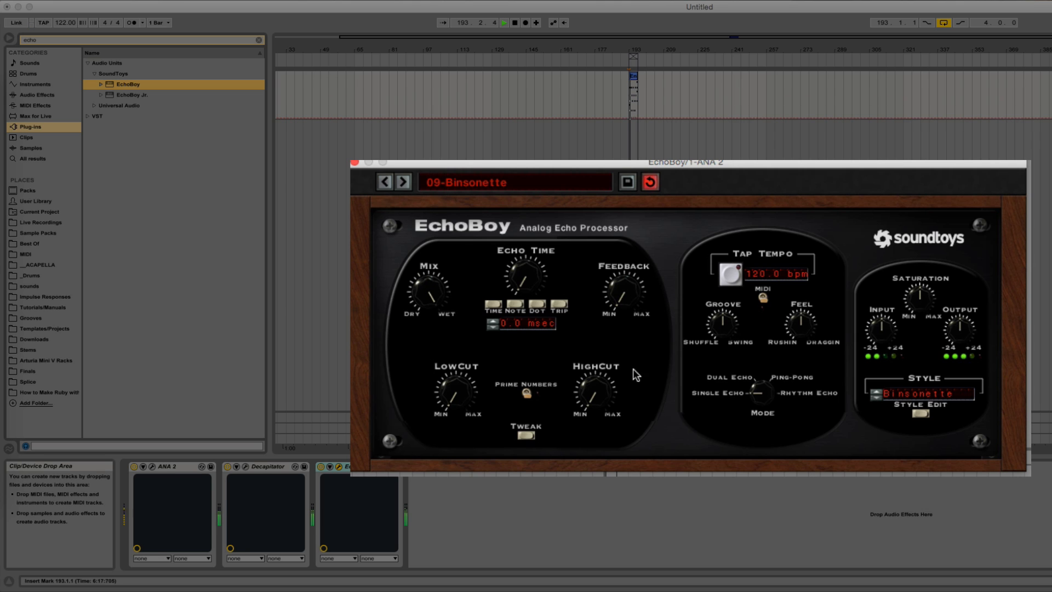
Show EchoBoy's tweak controls and raise the width, high cut and L/R offset, with the low cut just above minimum
click(526, 433)
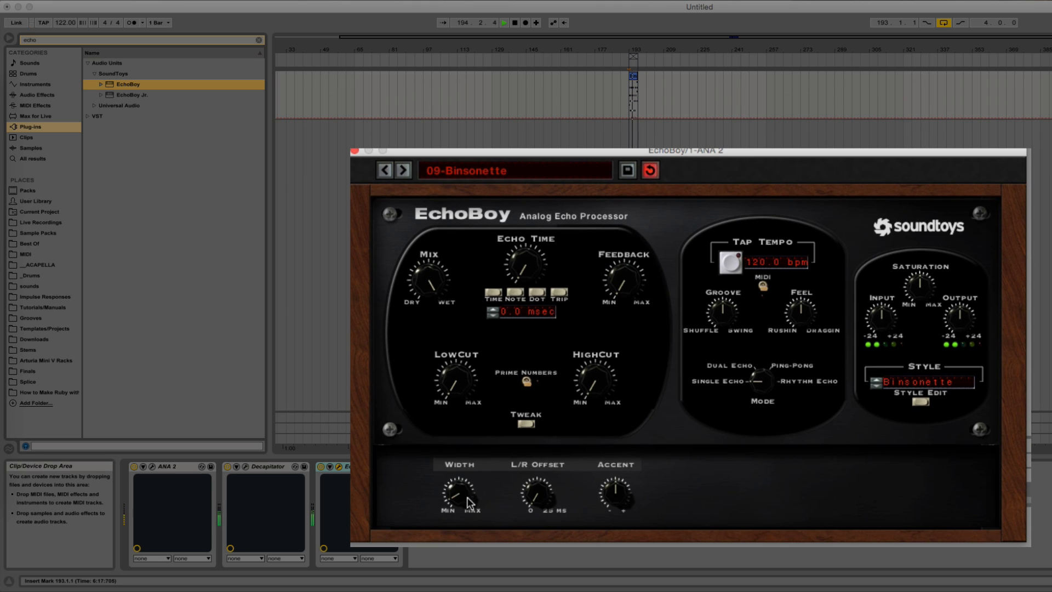
drag(469, 501, 459, 359)
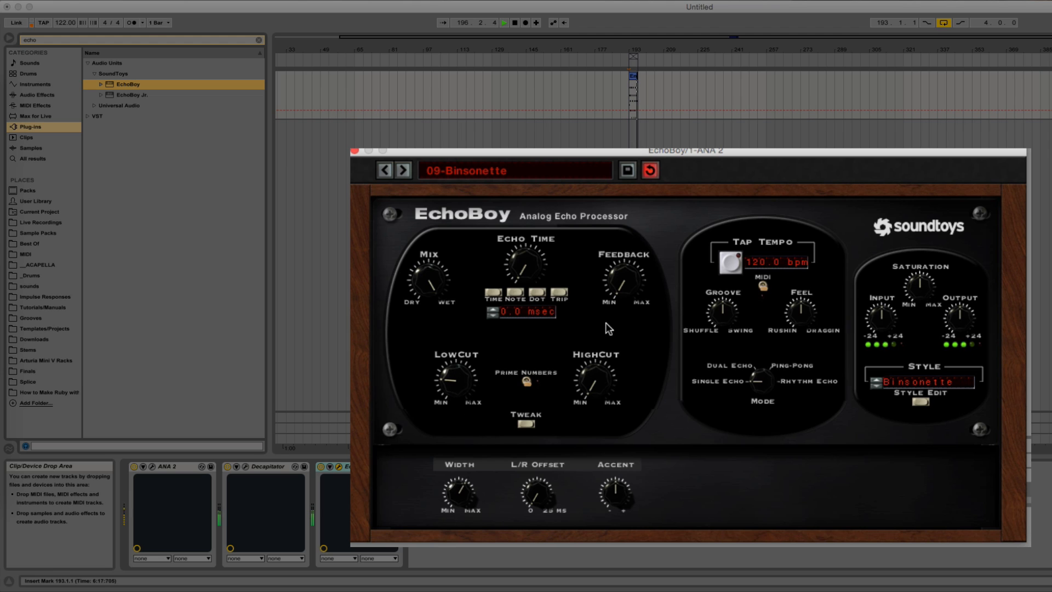
drag(598, 371, 603, 345)
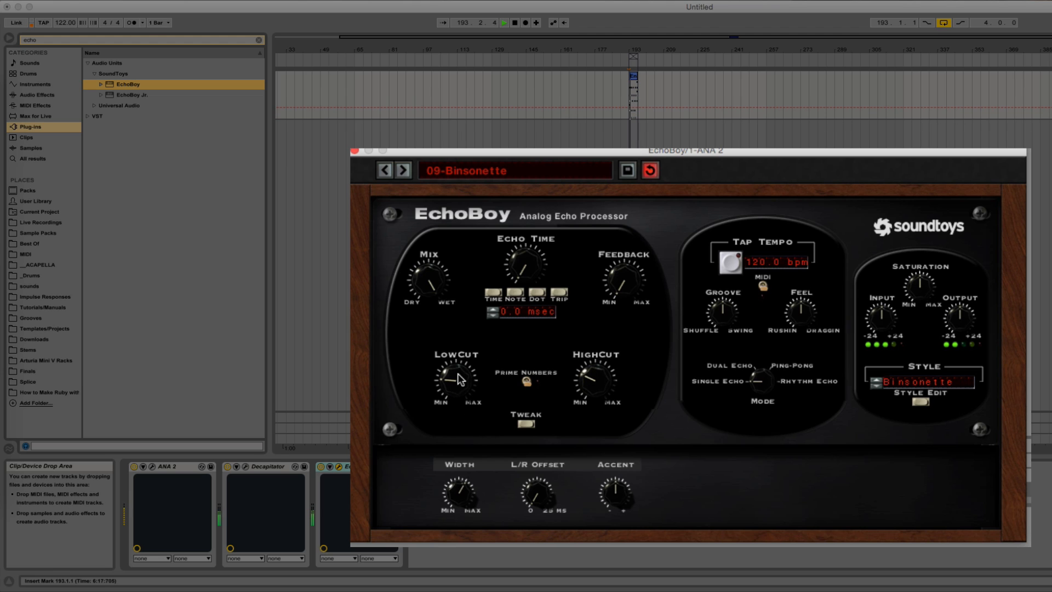
drag(459, 379, 455, 398)
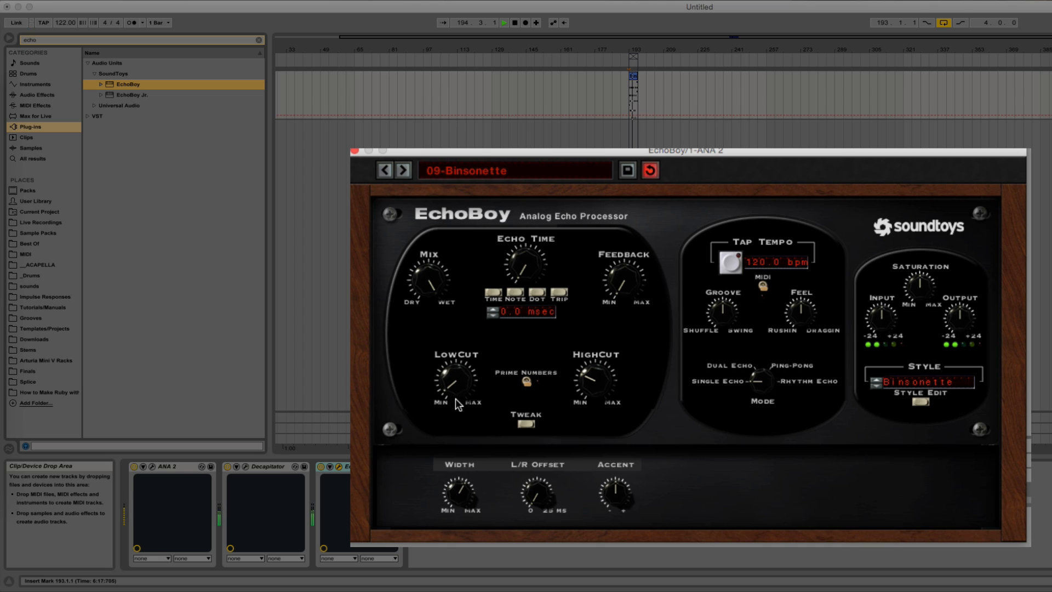
drag(534, 497, 533, 480)
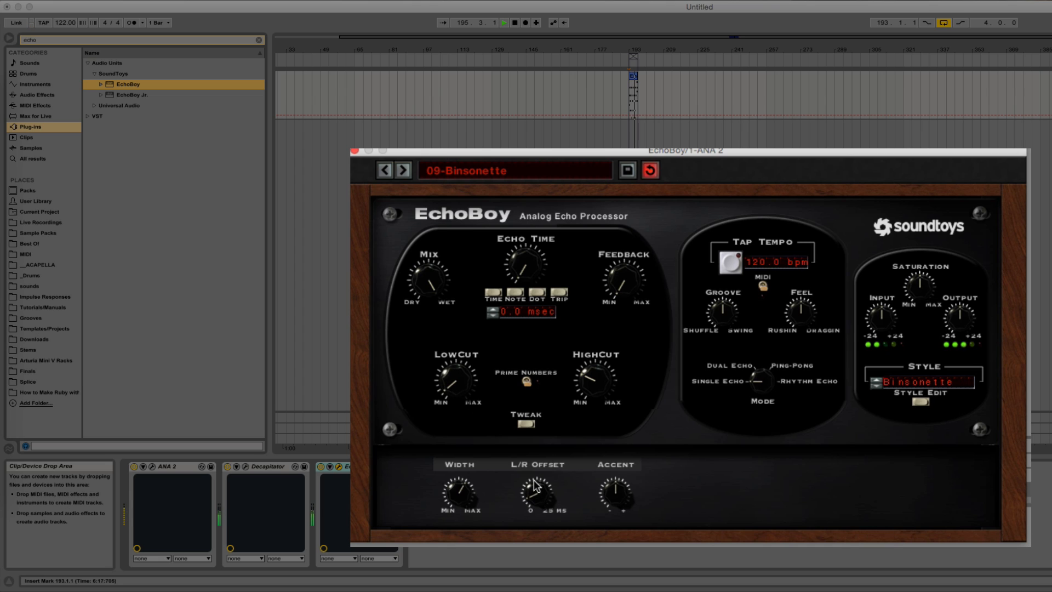
Compare the sound with EchoBoy bypassed and active, and bring up ANA 2's window in place of EchoBoy's
click(320, 466)
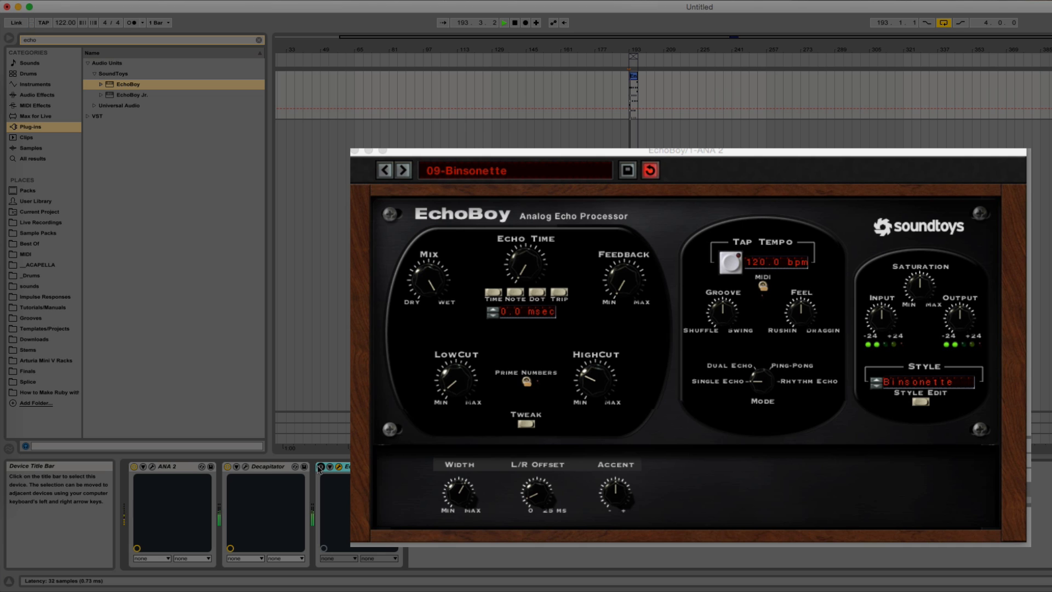
click(320, 466)
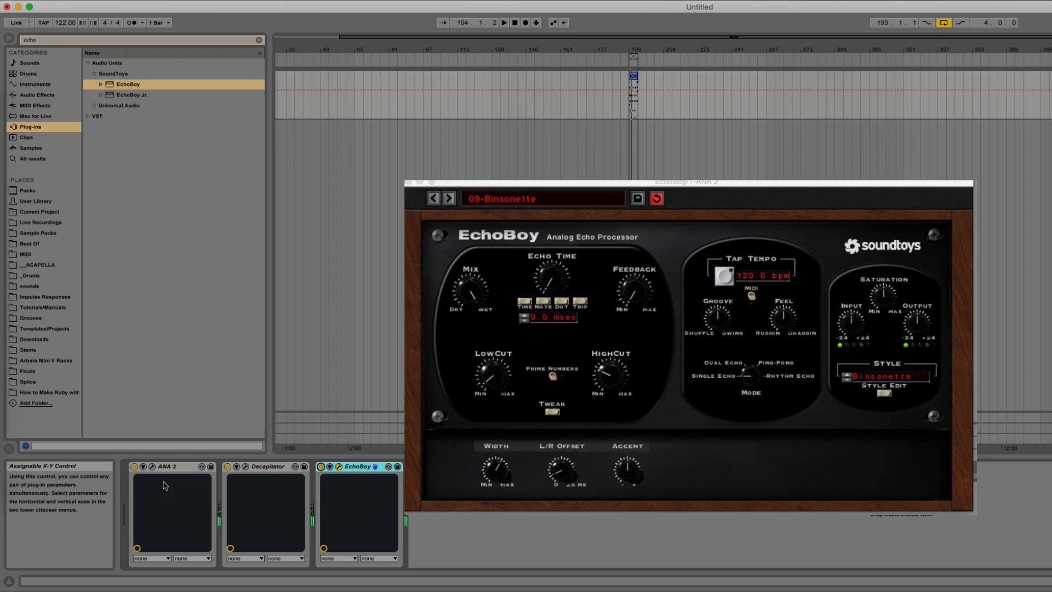
click(152, 466)
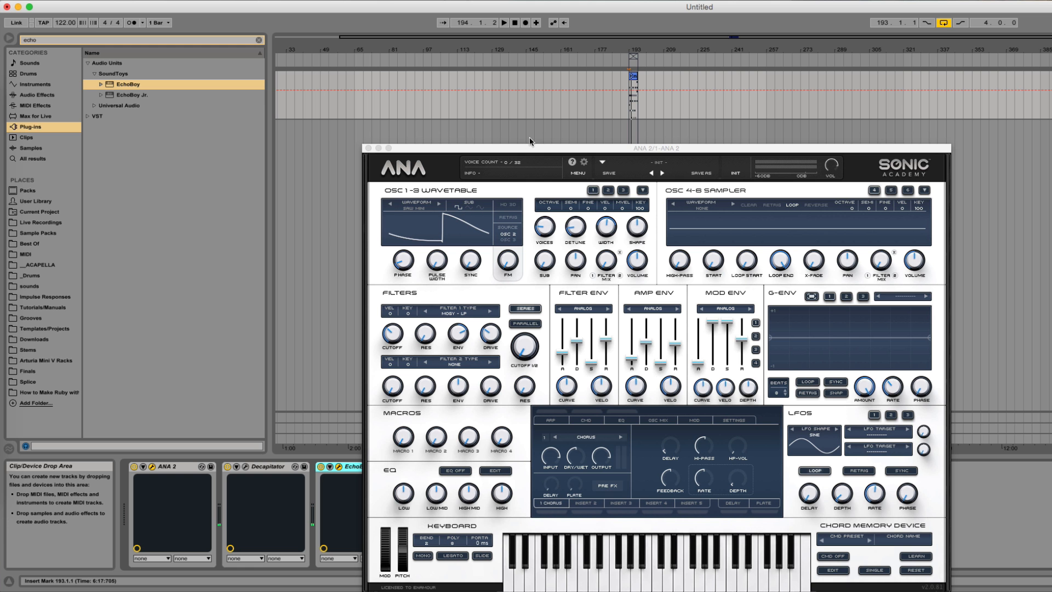
click(527, 148)
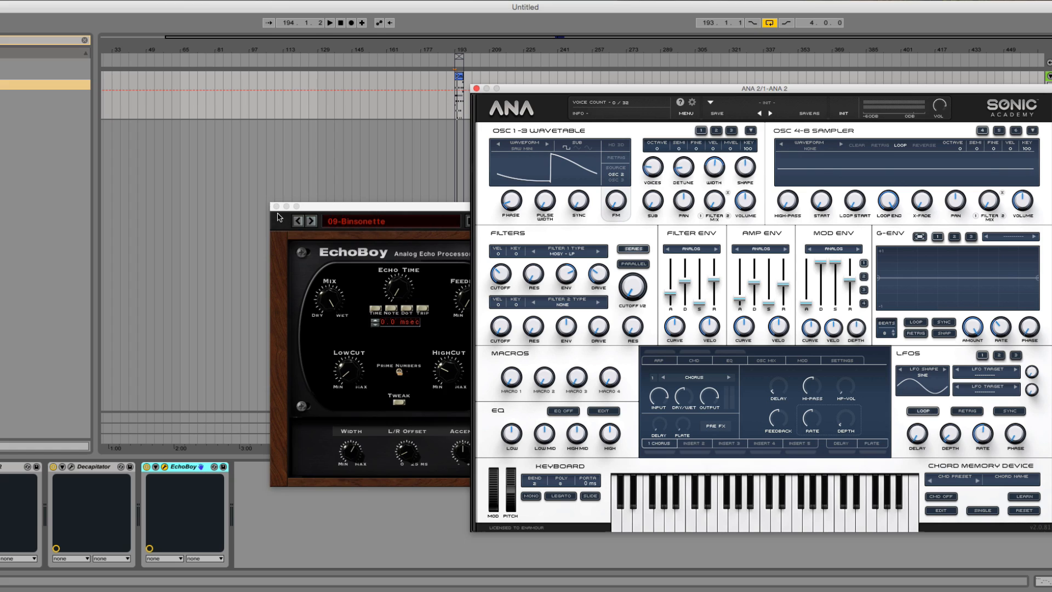
click(277, 212)
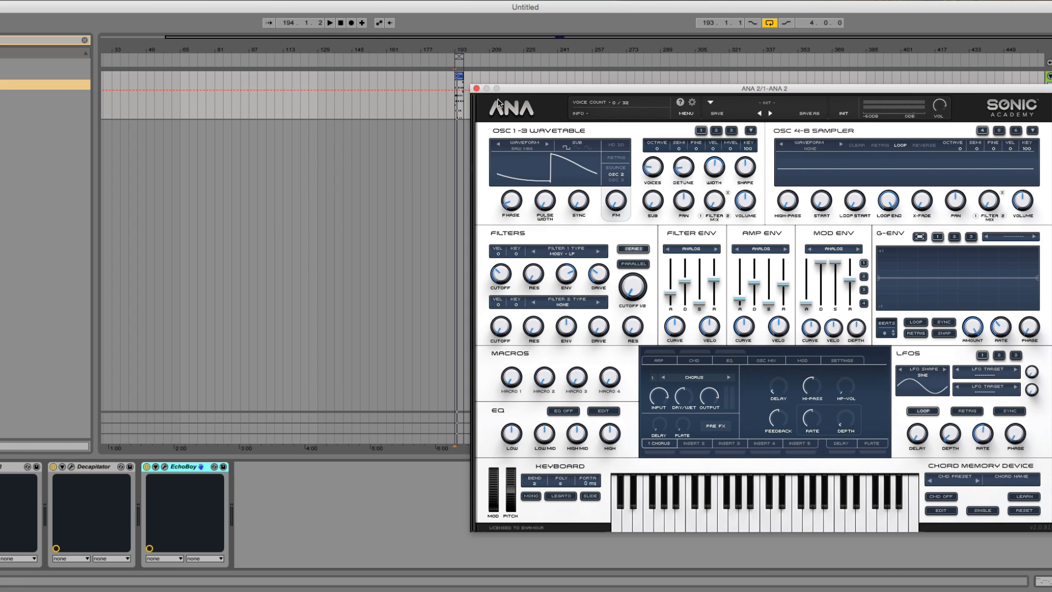
drag(529, 94, 522, 101)
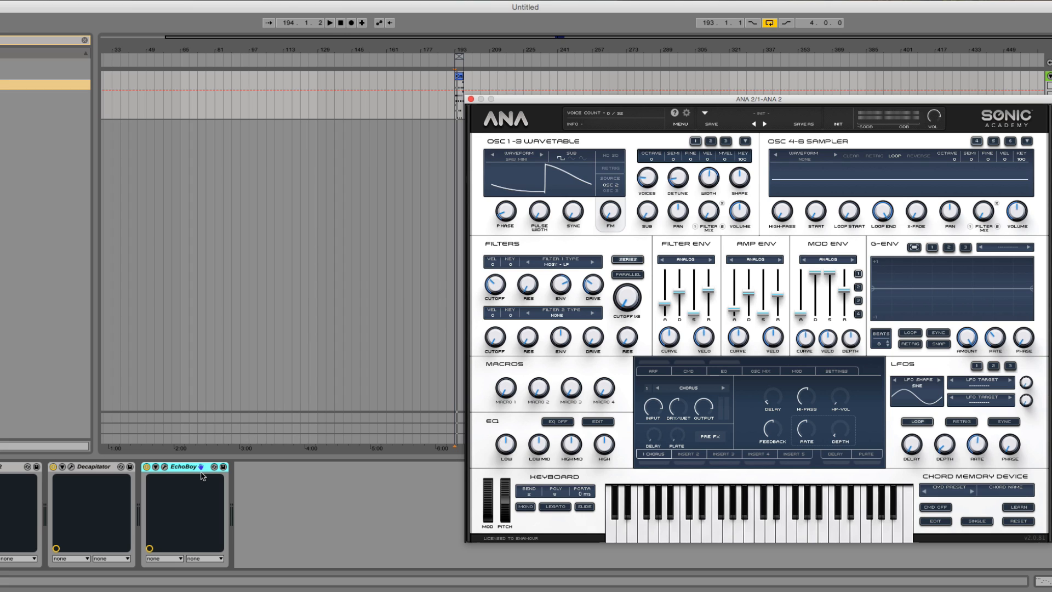
Play the clip with ANA 2's filter 1 cutoff temporarily raised while toggling EchoBoy, leave EchoBoy bypassed, and close ANA 2's window
click(147, 467)
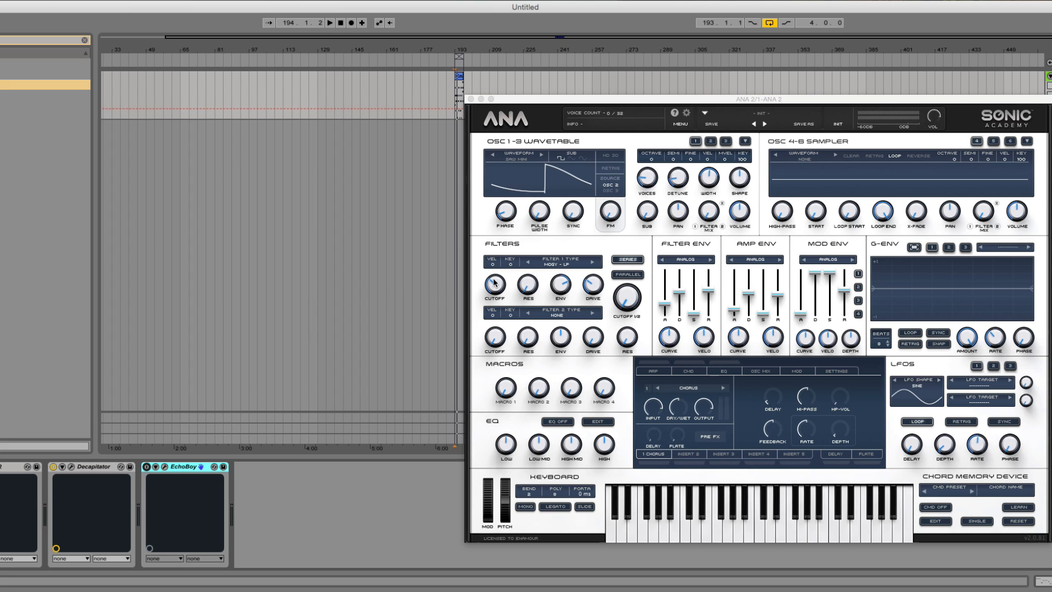
key(space)
drag(493, 283, 494, 245)
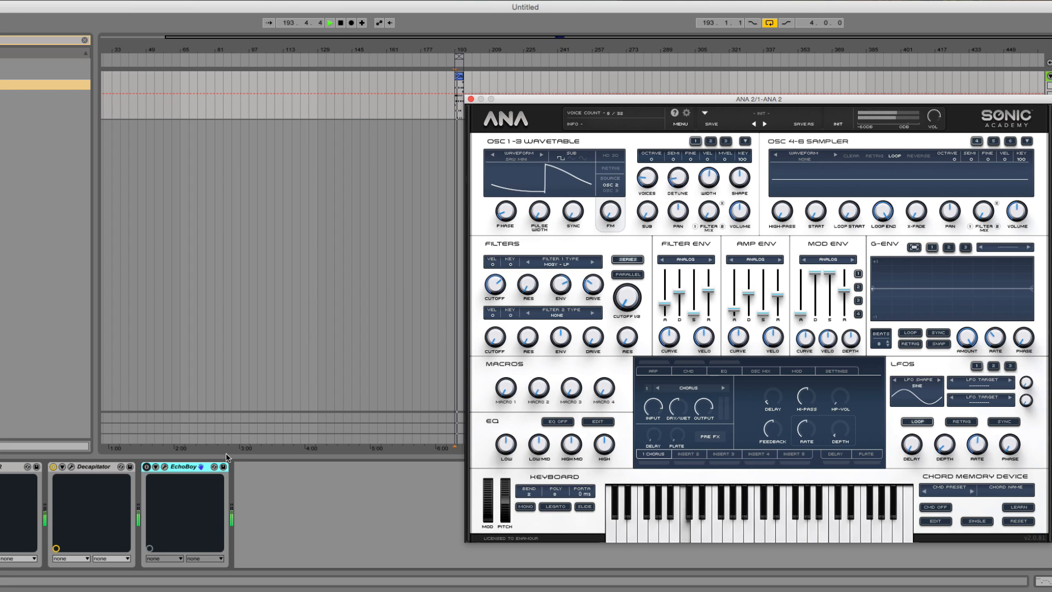
click(147, 466)
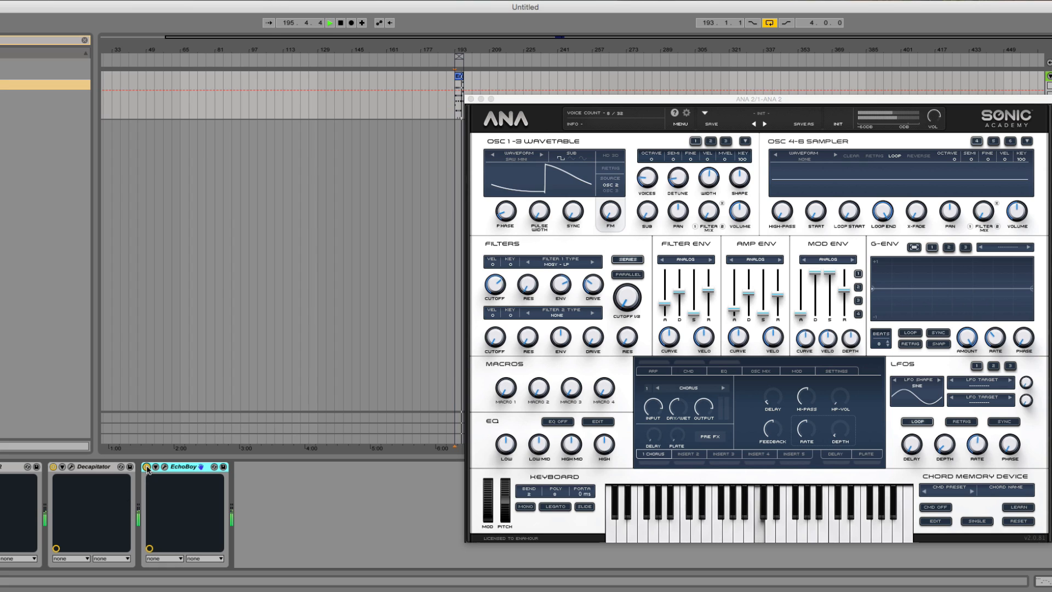
click(147, 466)
click(494, 283)
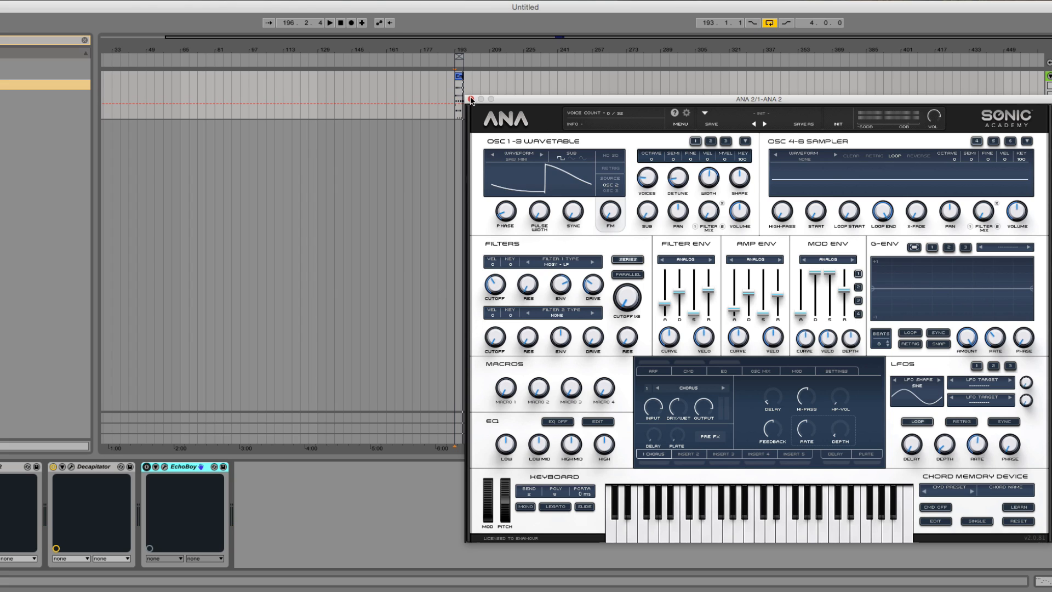
click(471, 99)
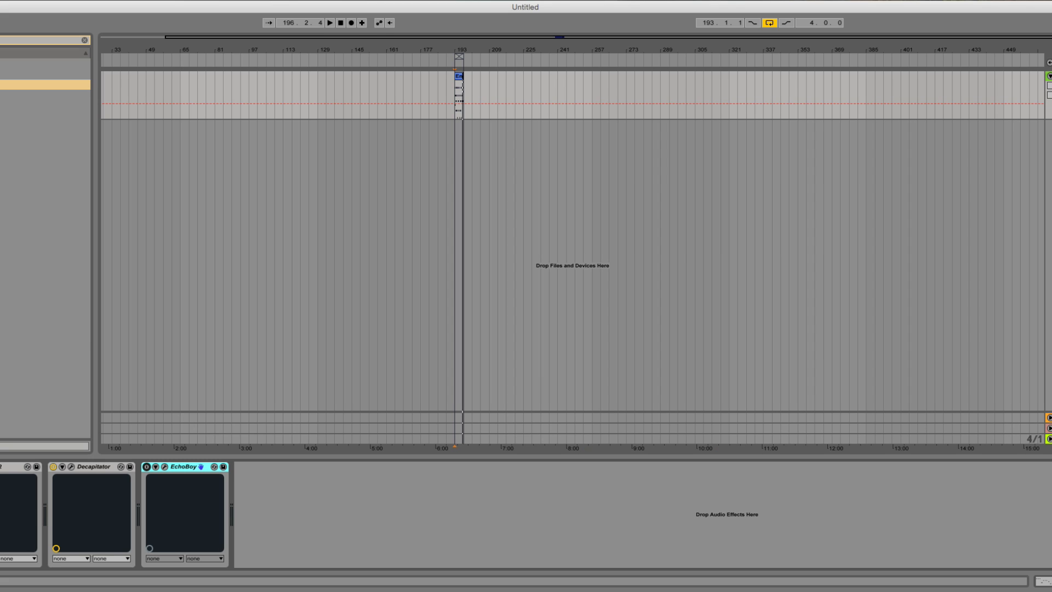
Add a second EchoBoy after the first one and load its 09-Binsonette preset from the Style Tour category
click(22, 85)
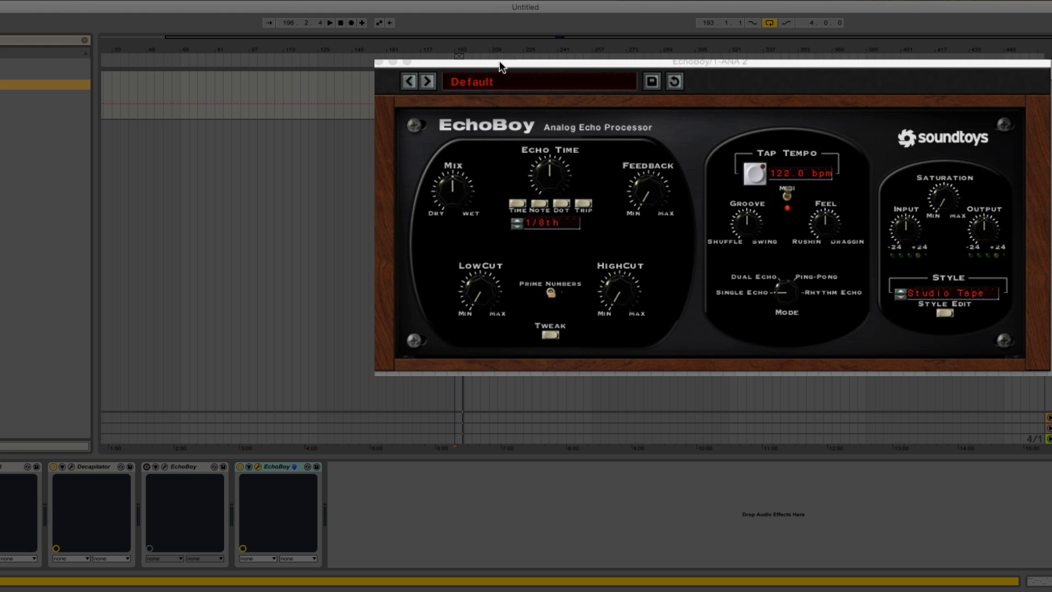
click(482, 84)
mouse_move(484, 80)
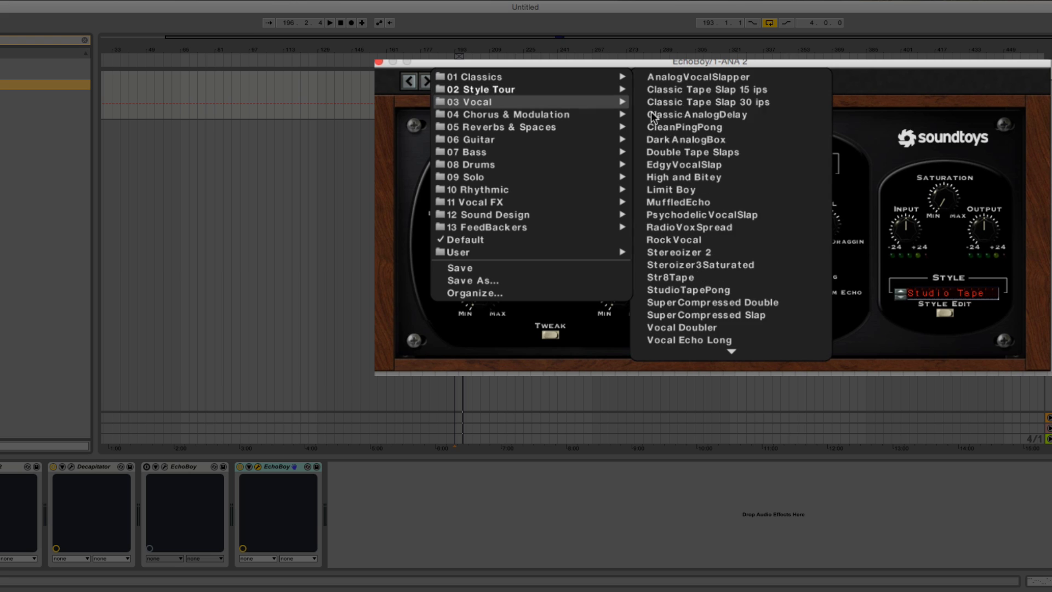
click(679, 176)
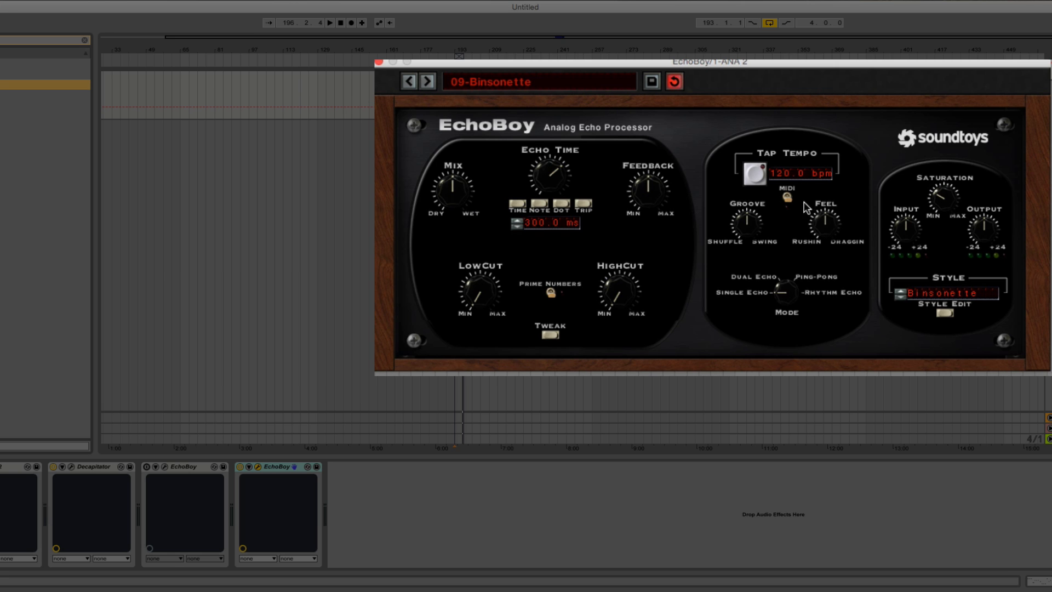
Sync the second EchoBoy's echo time to 1/8th notes, switch its mode to Ping-Pong, and play the clip
click(539, 203)
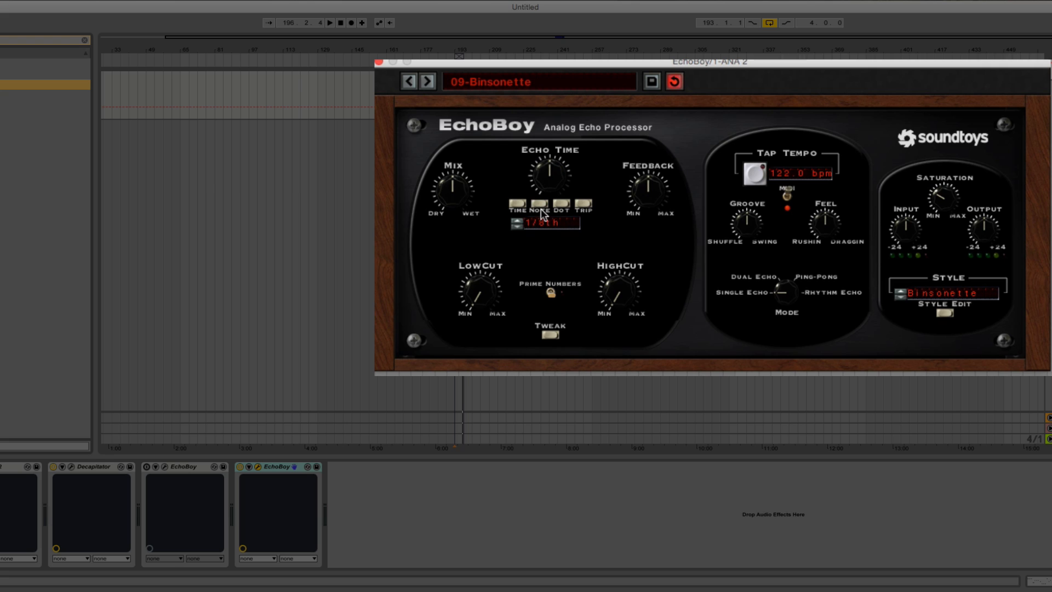
drag(785, 294, 780, 250)
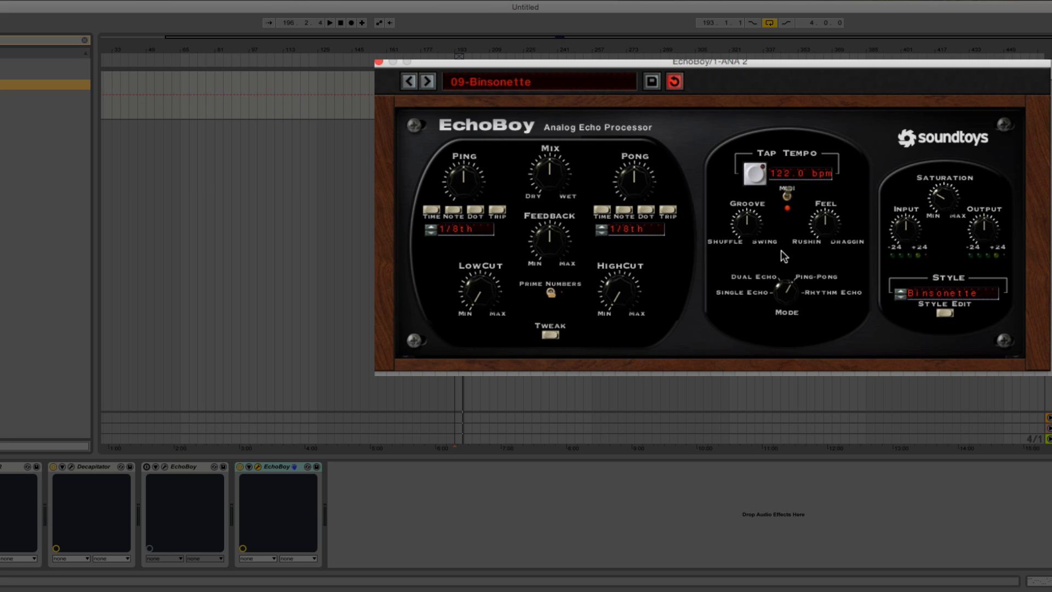
key(space)
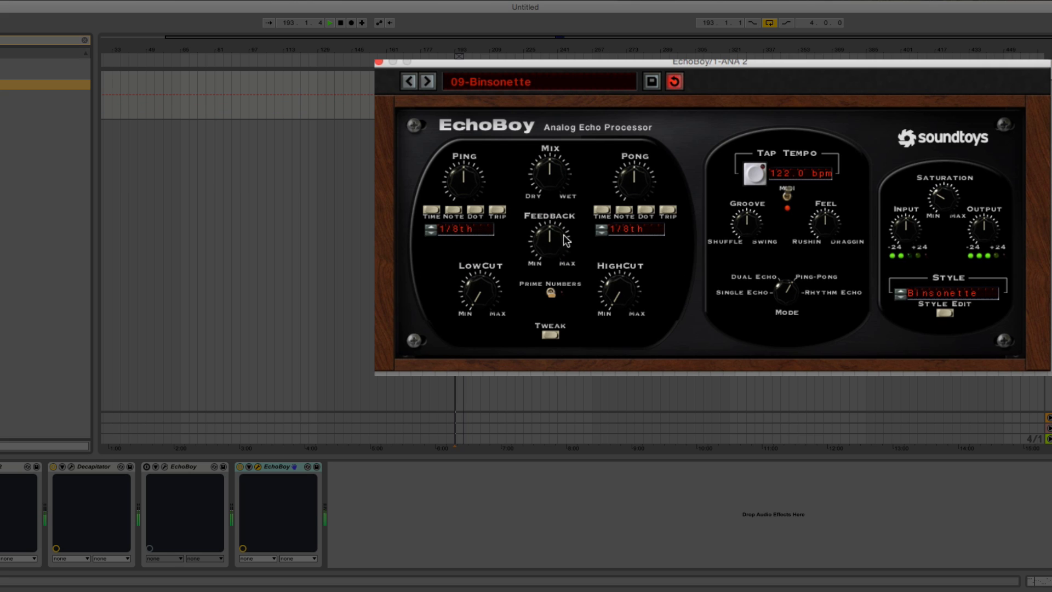
Raise the second EchoBoy's low cut and high cut, turn its feedback down near minimum, and increase the width in its tweak controls
drag(499, 304, 495, 276)
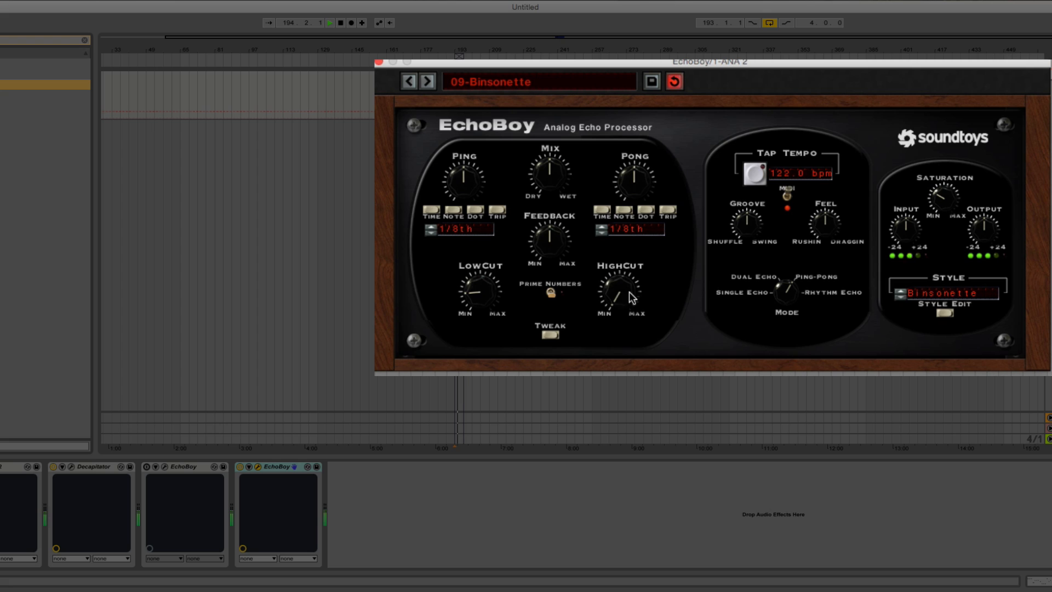
drag(627, 296, 633, 283)
drag(552, 250, 554, 297)
click(550, 334)
drag(508, 393, 519, 321)
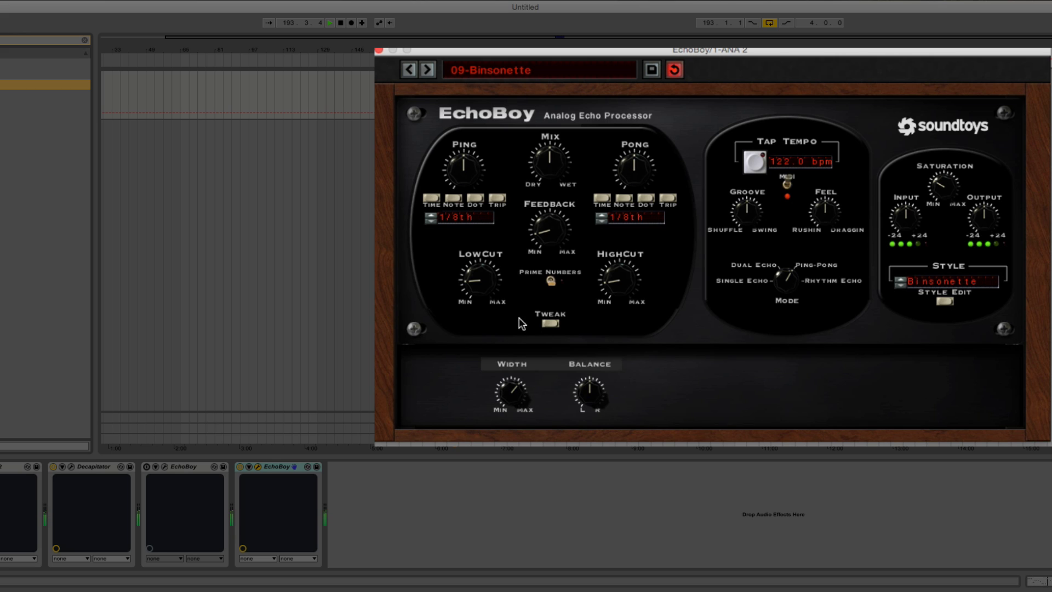
Set the Ping and Pong times to dotted 1/8 and turn the mix toward dry, comparing with the effect bypassed
click(475, 198)
click(646, 197)
drag(557, 169, 551, 189)
click(240, 467)
click(240, 467)
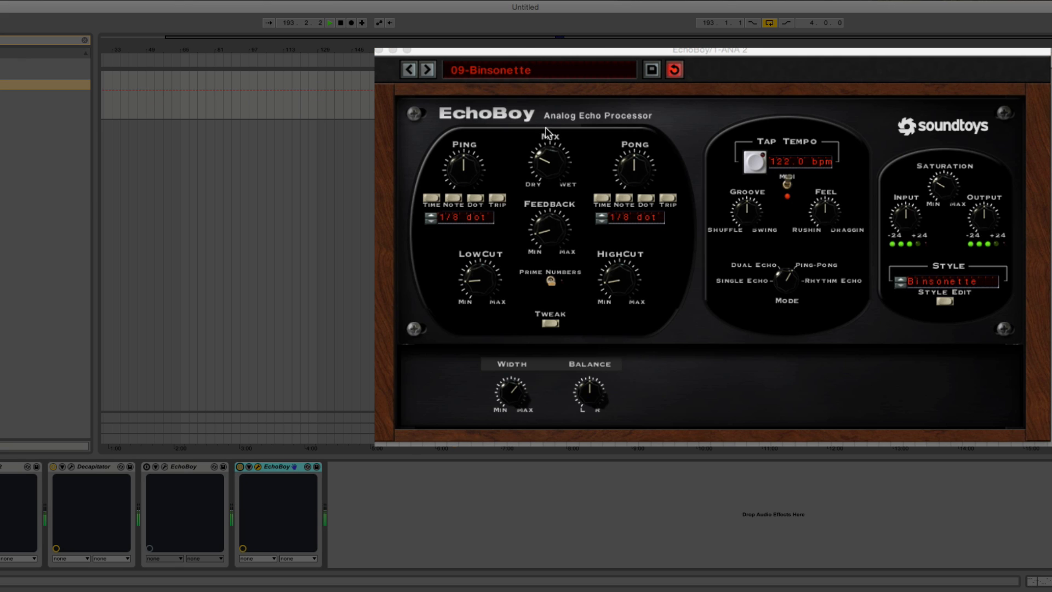
Replay the clip to check the second EchoBoy's effect, fine-tune its mix, and close its window
key(space)
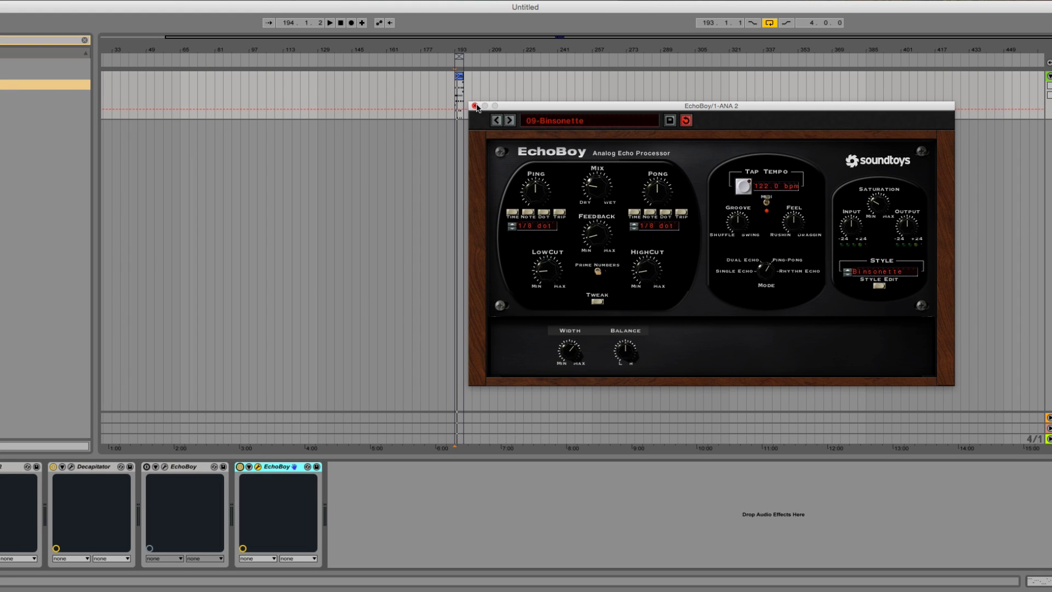
key(space)
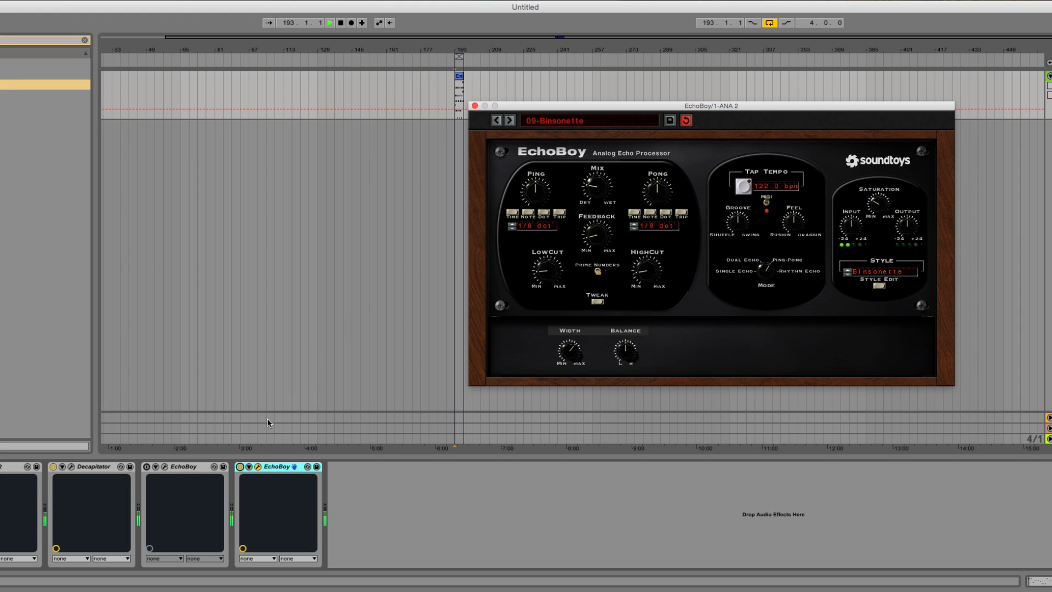
click(240, 467)
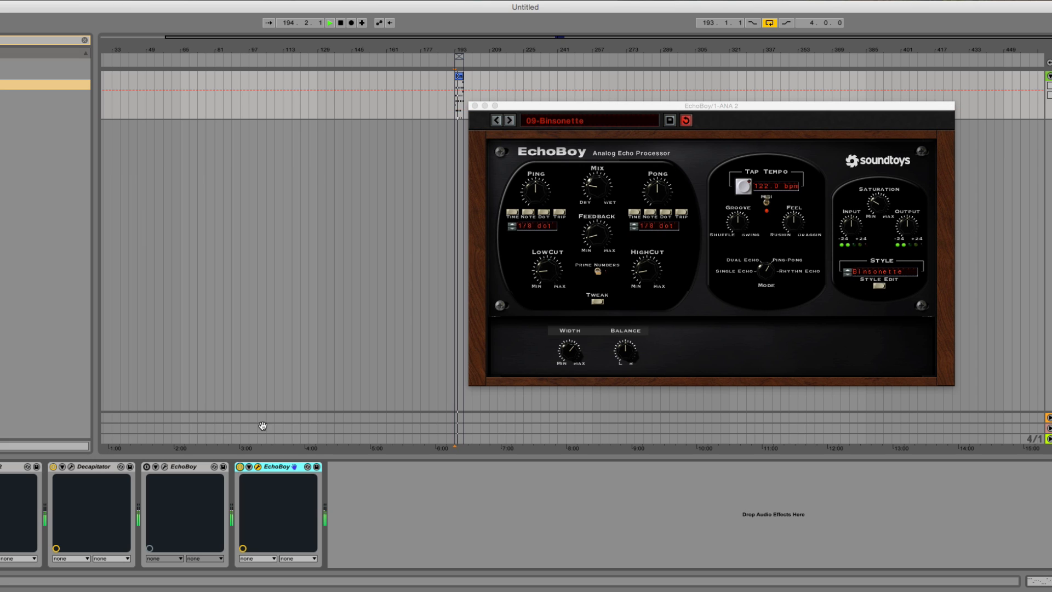
click(588, 183)
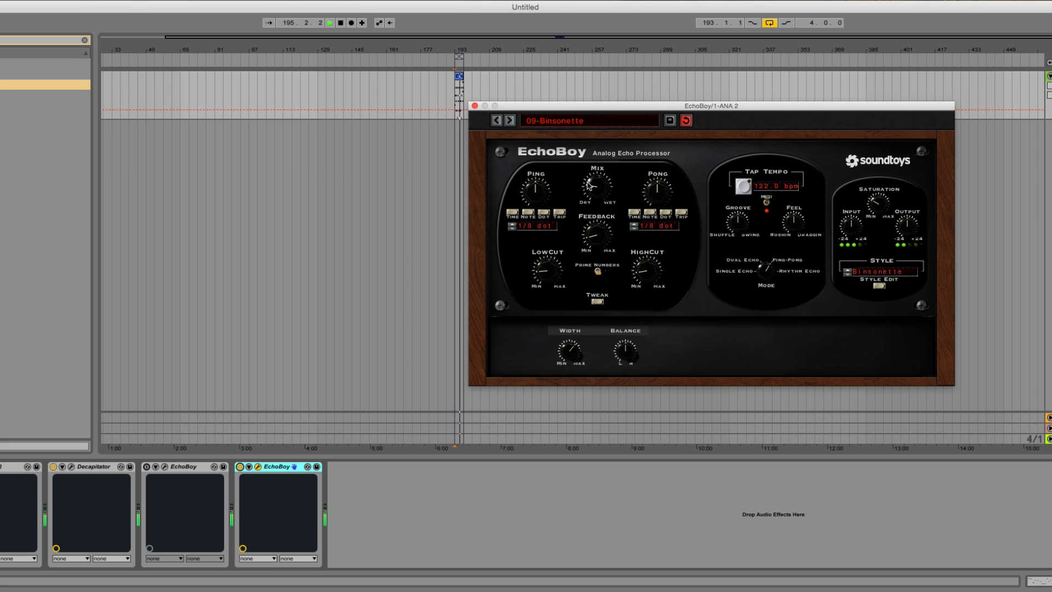
click(474, 105)
key(space)
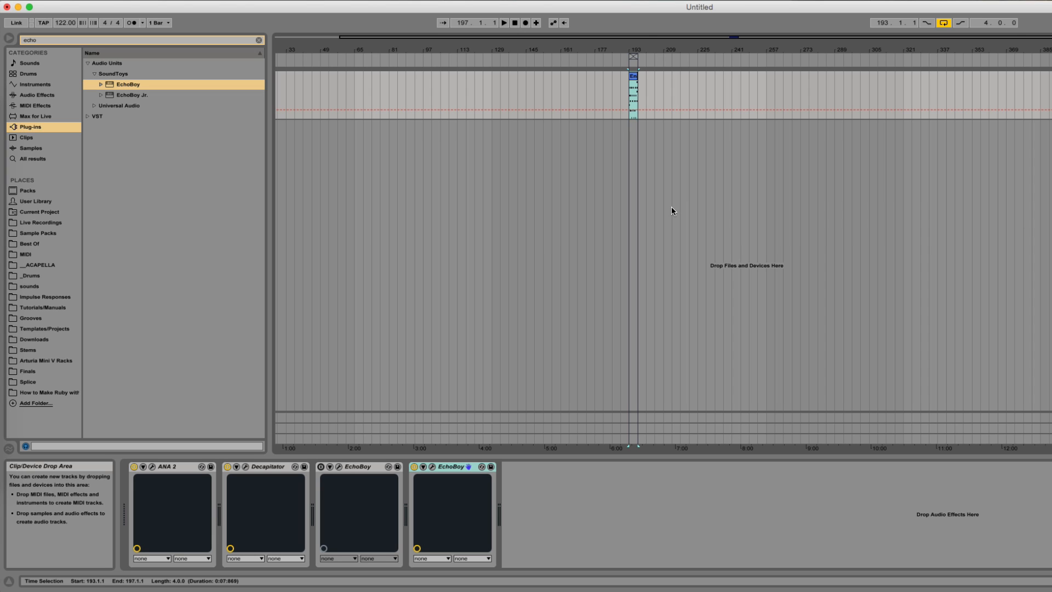
Open the arp's MIDI clip and examine the notes of its first bar, placing the insert mark at 2.1.1
double_click(634, 76)
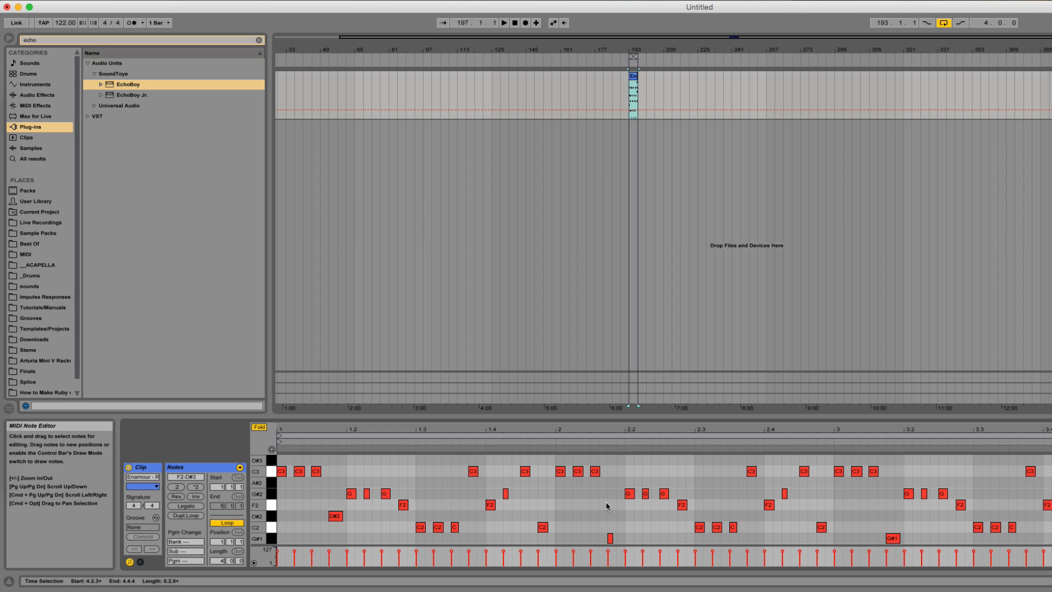
click(540, 458)
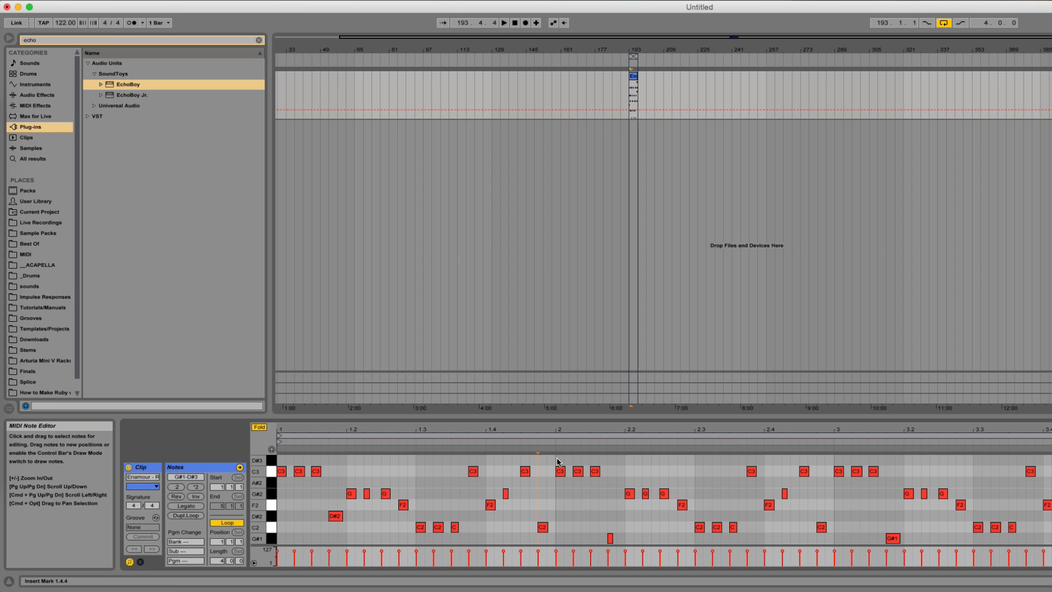
mouse_move(554, 458)
mouse_down()
mouse_move(483, 527)
mouse_move(284, 535)
mouse_up()
click(555, 431)
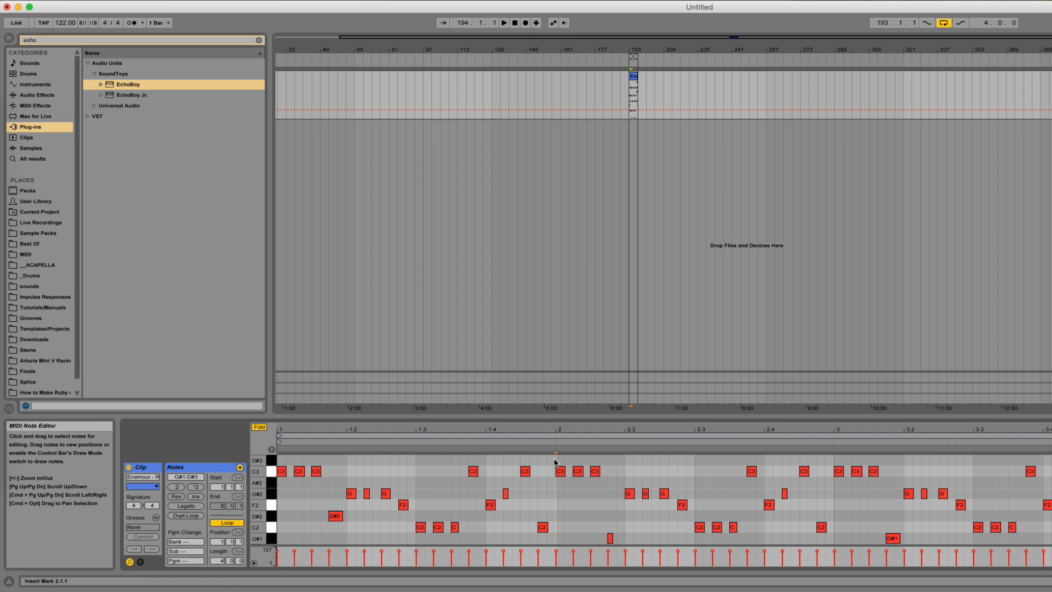